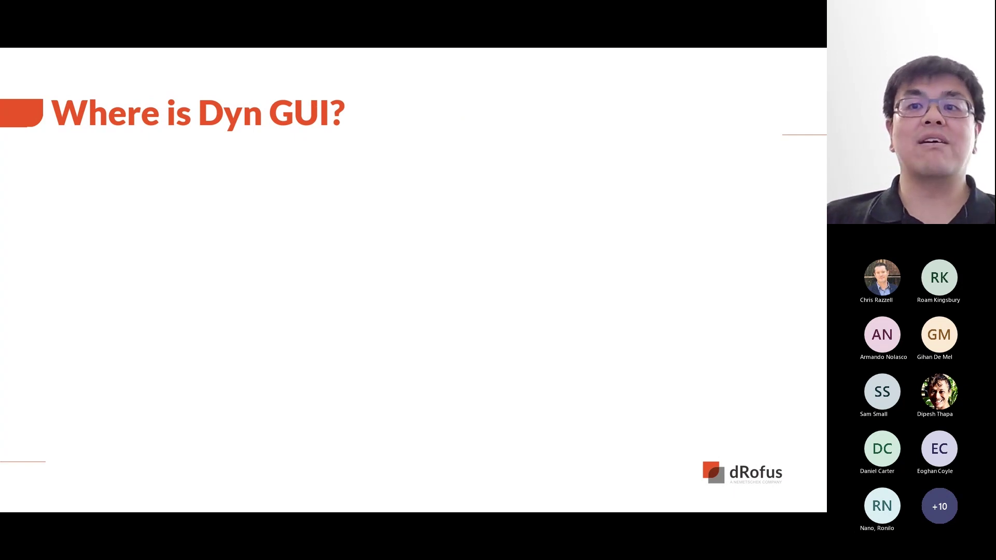
# Step through four slide builds: Room data, Room template, Item Data, then the Occurrence, Procurement, Systems list.
pyautogui.press('Right')
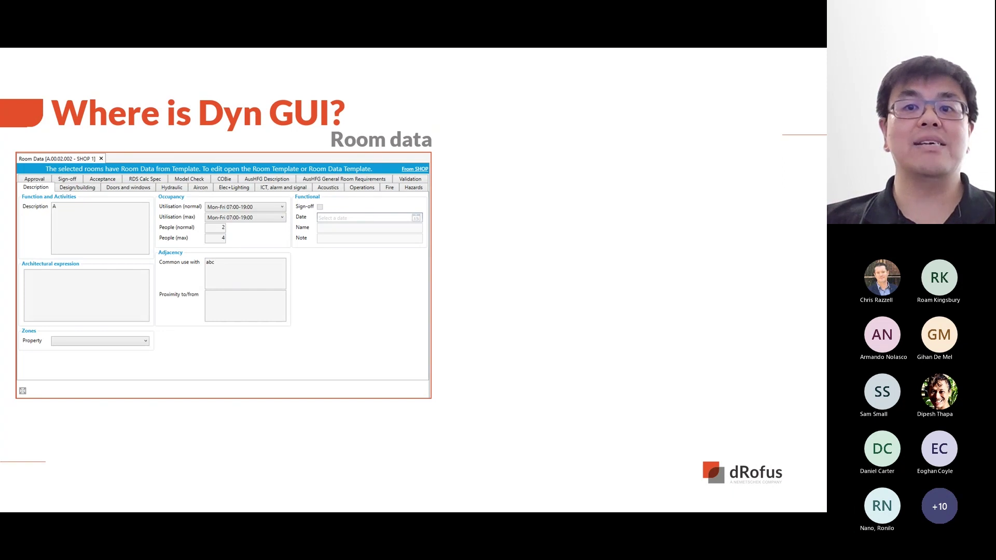
pyautogui.press('Right')
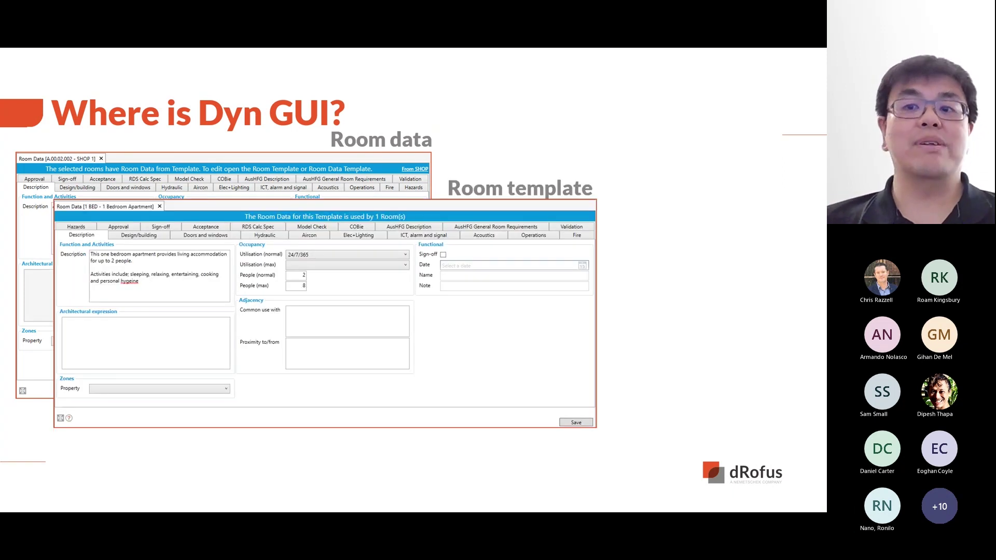
pyautogui.press('Right')
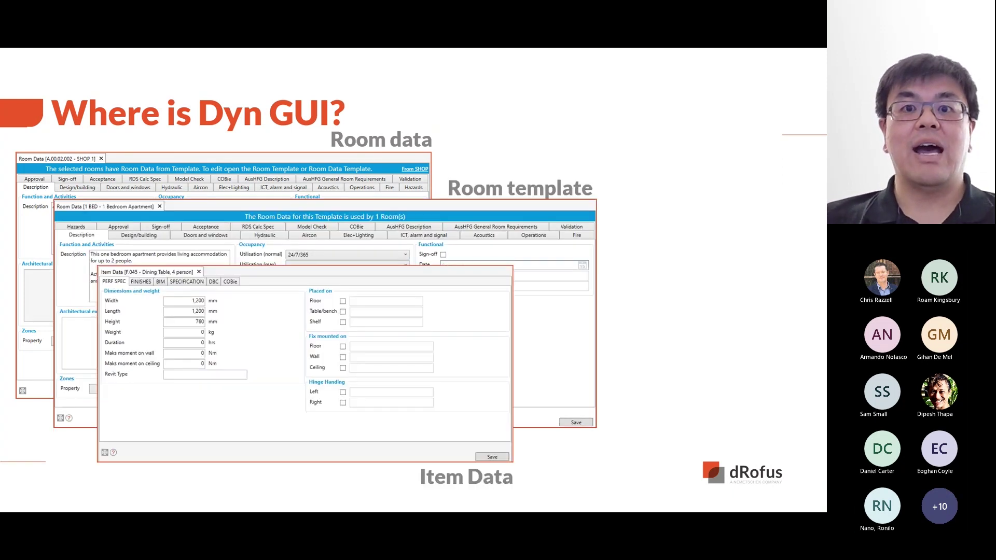
pyautogui.press('Right')
pyautogui.press('Right')
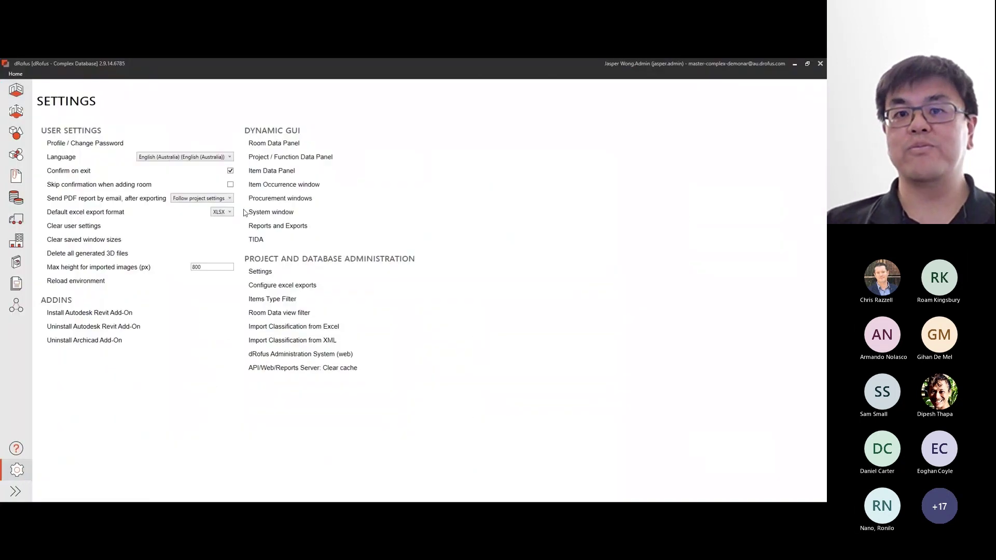
# In the Room Data panel editor, expand Doors and windows > Windows and select the Blending field.
pyautogui.click(270, 145)
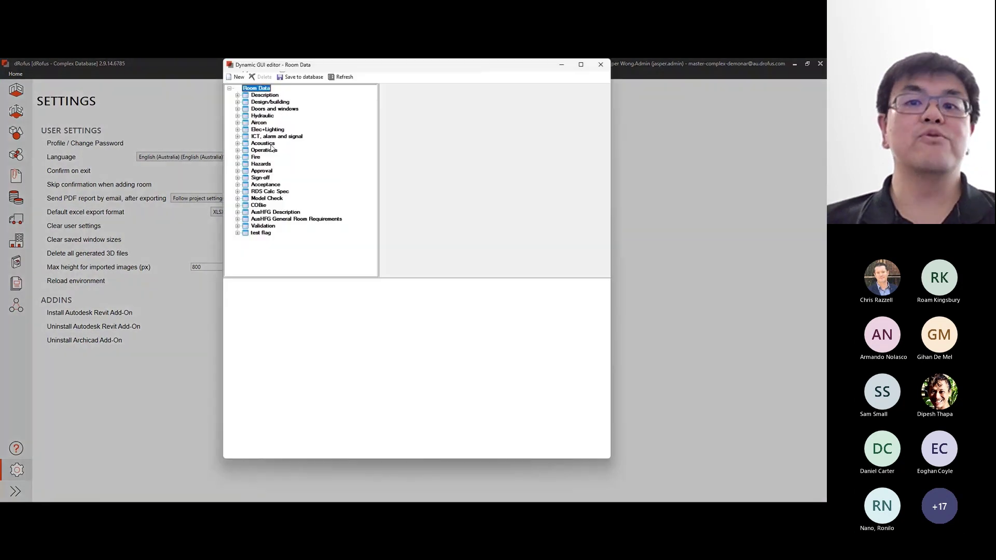
pyautogui.click(237, 109)
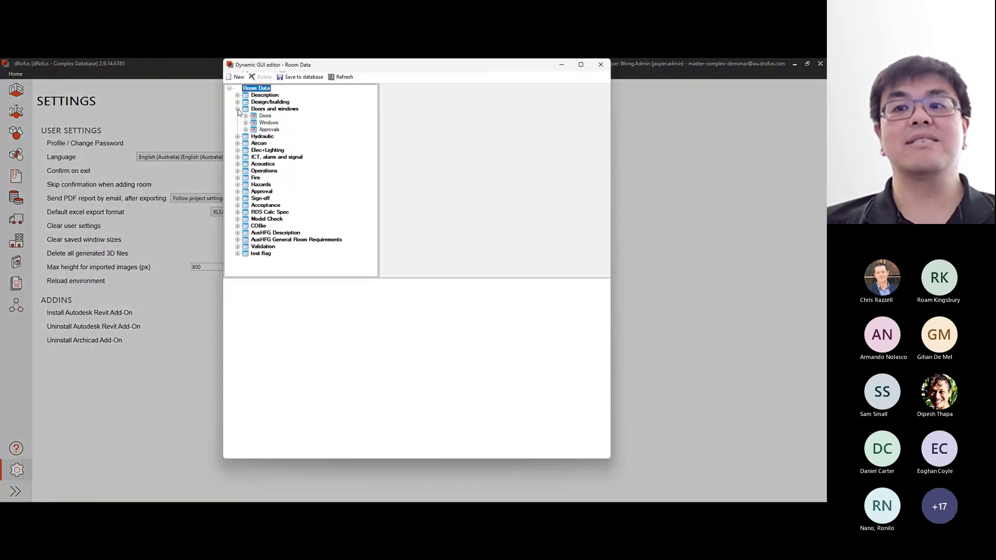
pyautogui.click(245, 123)
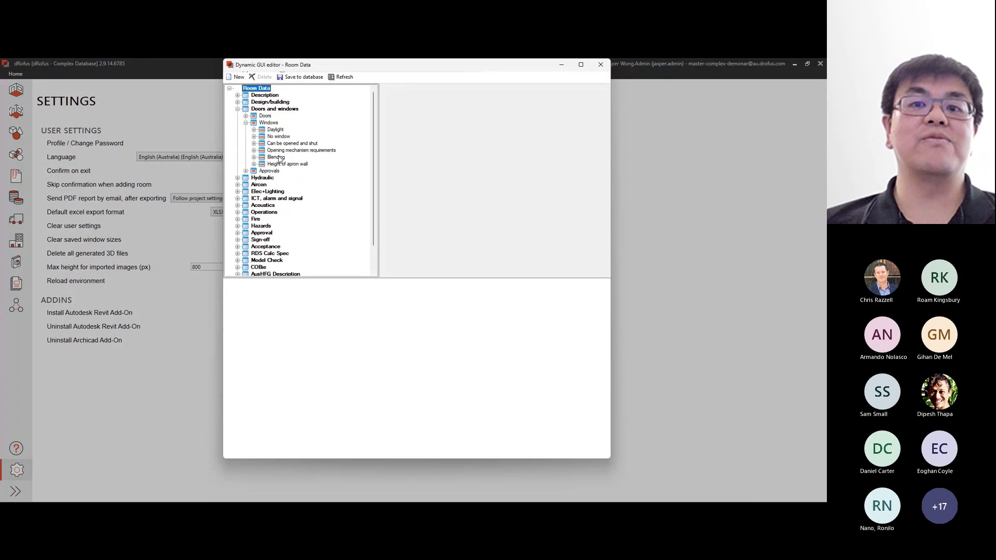
pyautogui.click(254, 158)
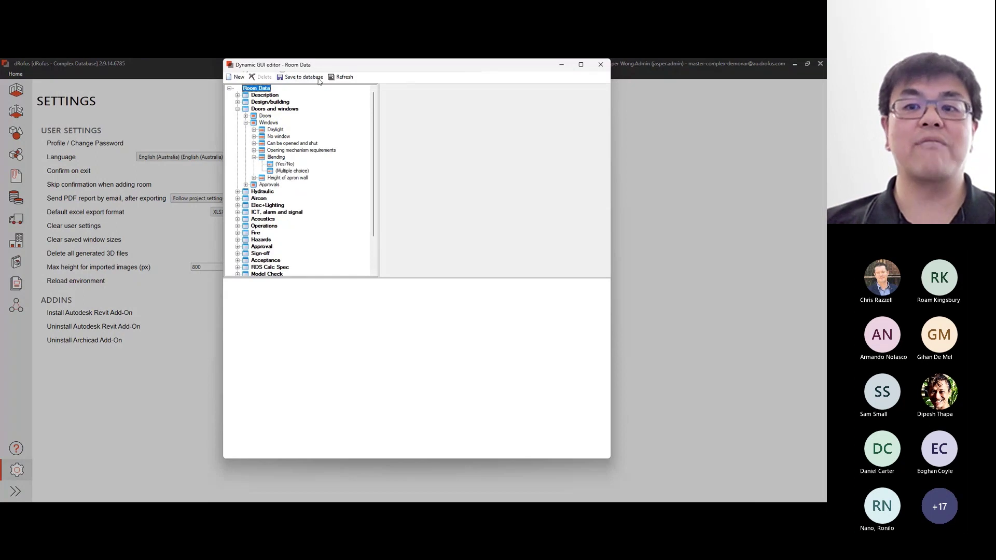
pyautogui.click(344, 78)
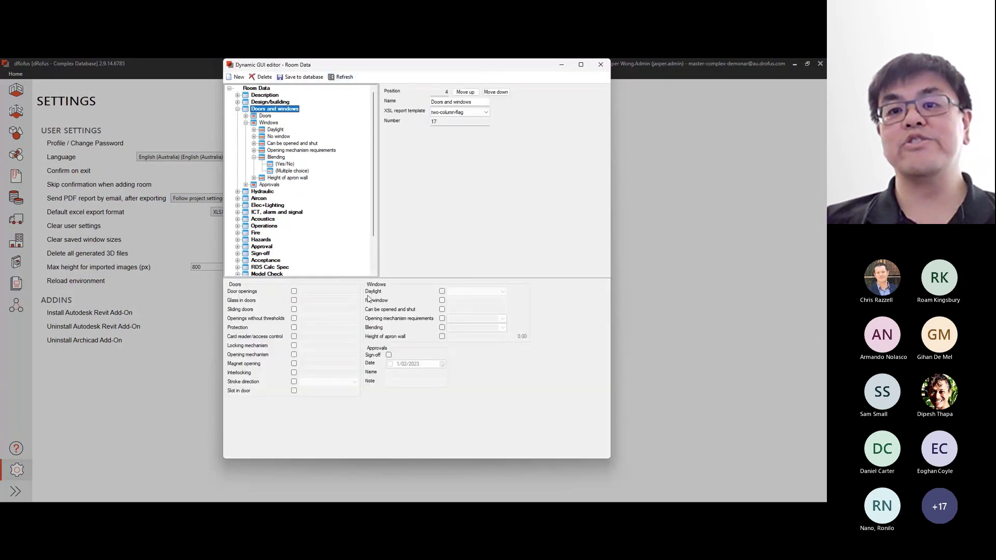
pyautogui.click(276, 157)
# Copy Blending, rename the copy to 'Window dressing' and save it to the database.
pyautogui.rightClick(277, 159)
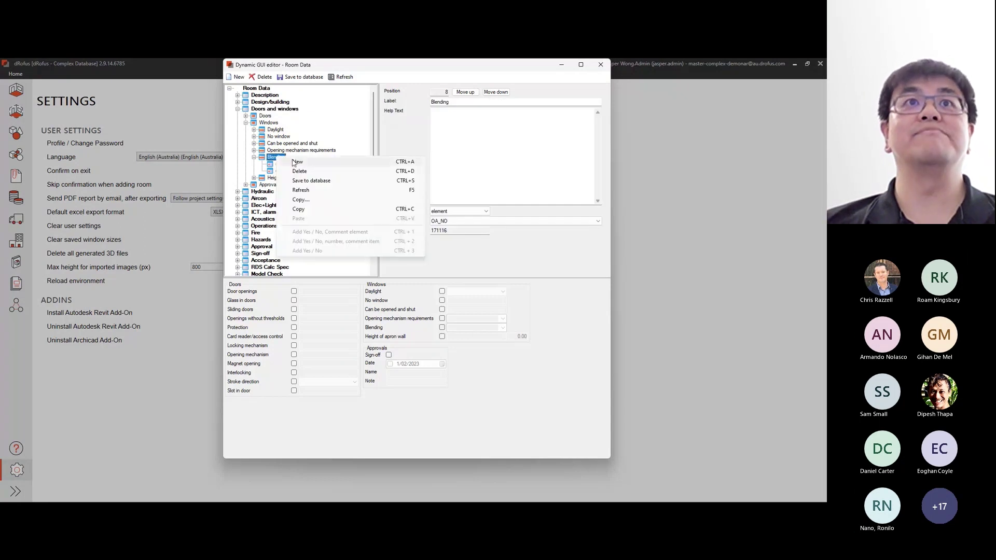
pyautogui.click(322, 201)
pyautogui.click(398, 275)
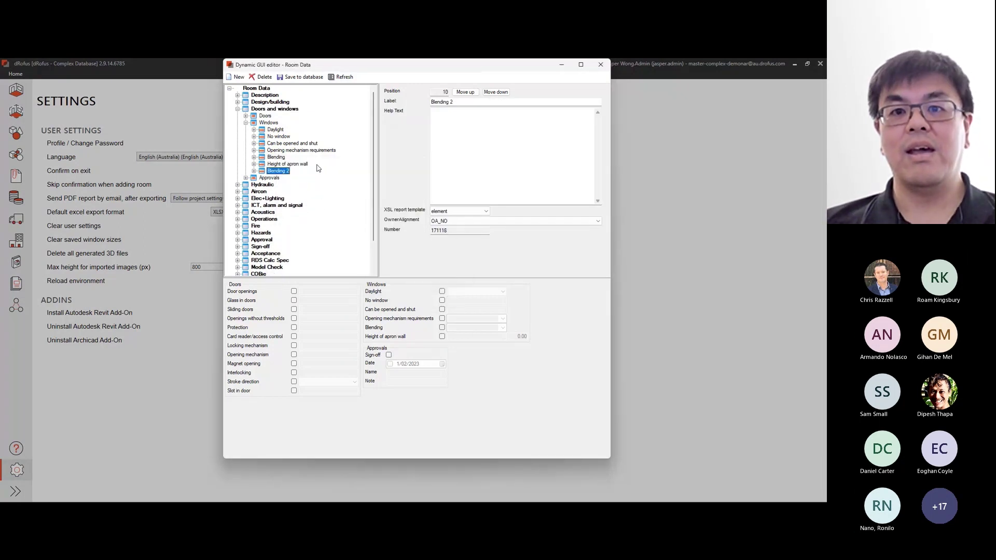
pyautogui.tripleClick(469, 102)
pyautogui.write('Window dressing')
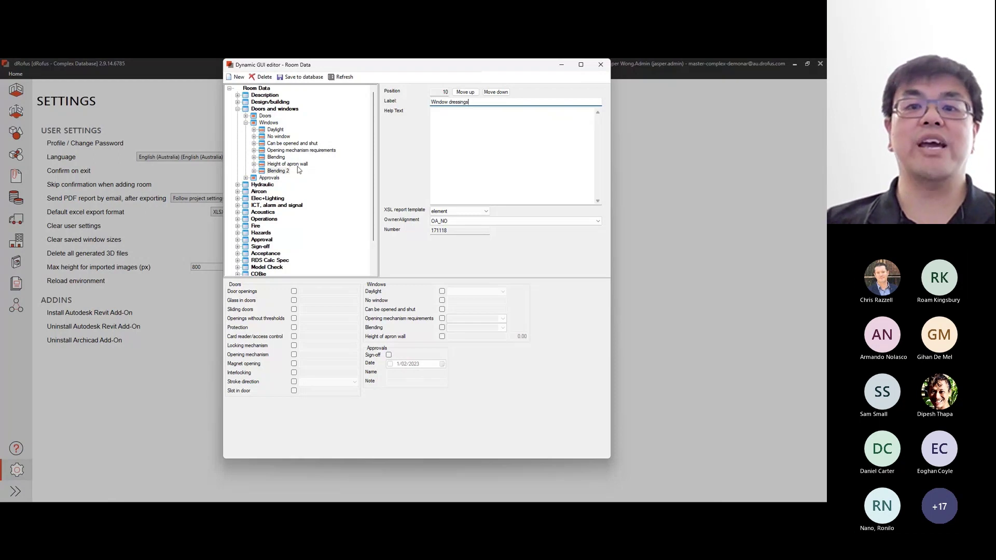
pyautogui.click(301, 77)
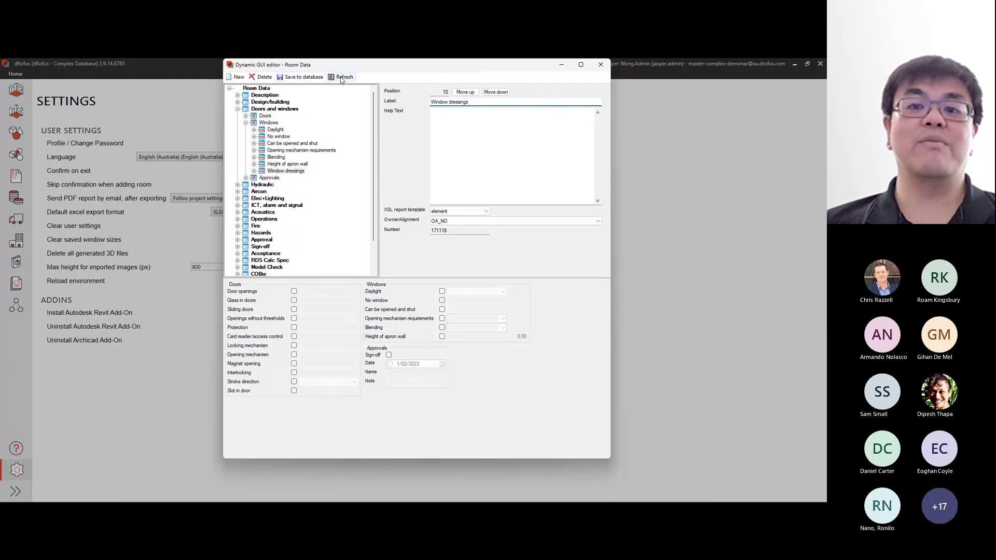
# Expand the new Window dressings field and inspect its checkbox settings and Number value.
pyautogui.doubleClick(266, 172)
pyautogui.click(284, 178)
pyautogui.doubleClick(443, 200)
# Replace the old Blending choices with 'Venetian Blind - Horizontal' and begin a second Venetian Blind line.
pyautogui.click(292, 185)
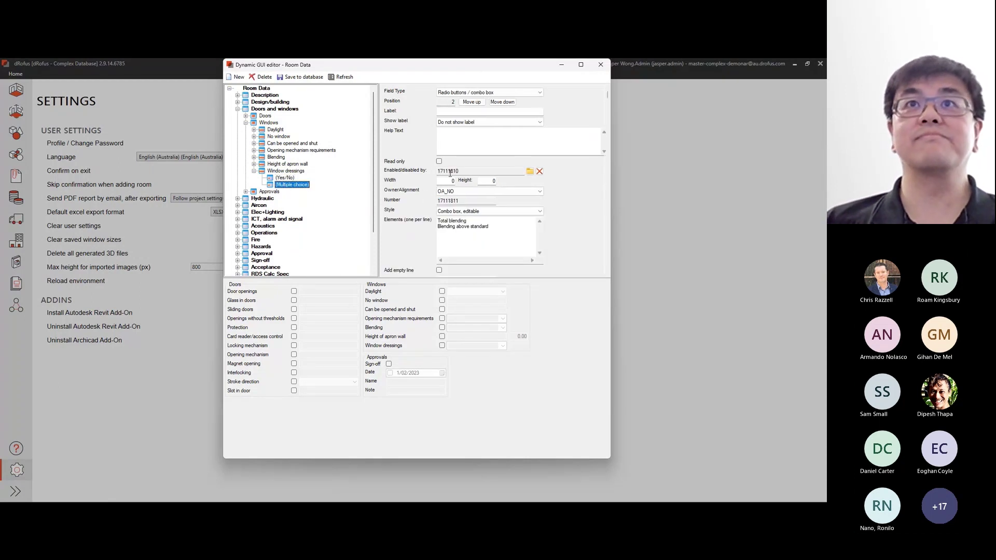
pyautogui.click(437, 221)
pyautogui.moveTo(437, 221); pyautogui.dragTo(529, 228)
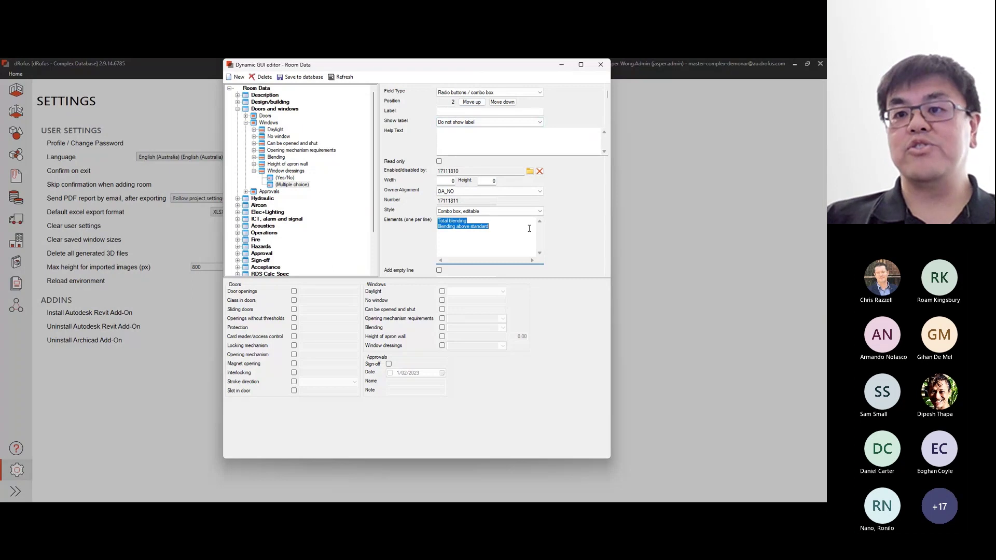
pyautogui.write('Venetian Blind - Horizontal')
pyautogui.hotkey('ctrl', 'shift', 'Left')
pyautogui.hotkey('shift', 'Home')
pyautogui.hotkey('ctrl', 'c')
pyautogui.press('End')
pyautogui.press('Return')
pyautogui.hotkey('ctrl', 'v')
pyautogui.hotkey('ctrl', 'BackSpace')
# Add choices Vertical, Roller Blind, 'Roller Blind - Block out', Curtain and 'Curtain - Block out'.
pyautogui.write('V')
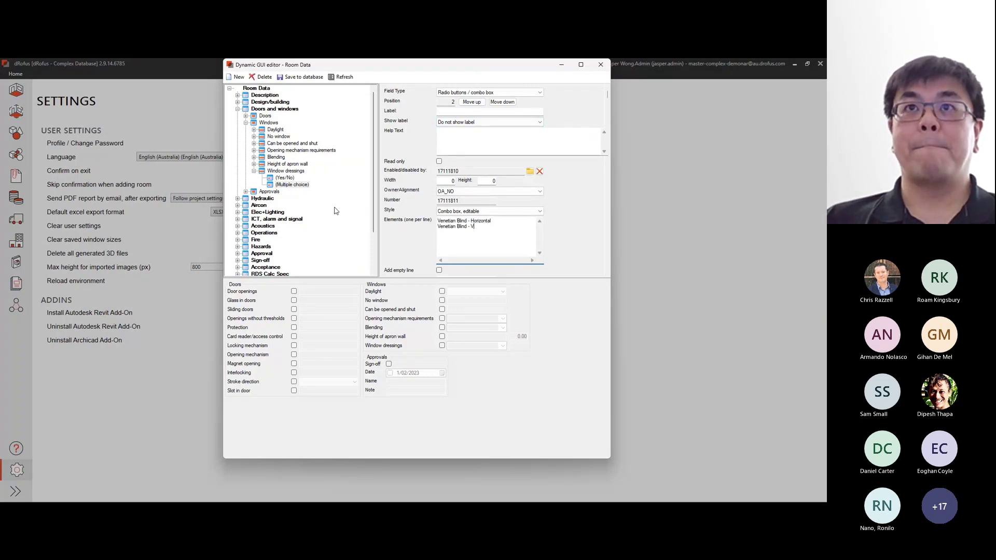
pyautogui.write('ertical Roller Blind')
pyautogui.press('Return')
pyautogui.write('Roller ')
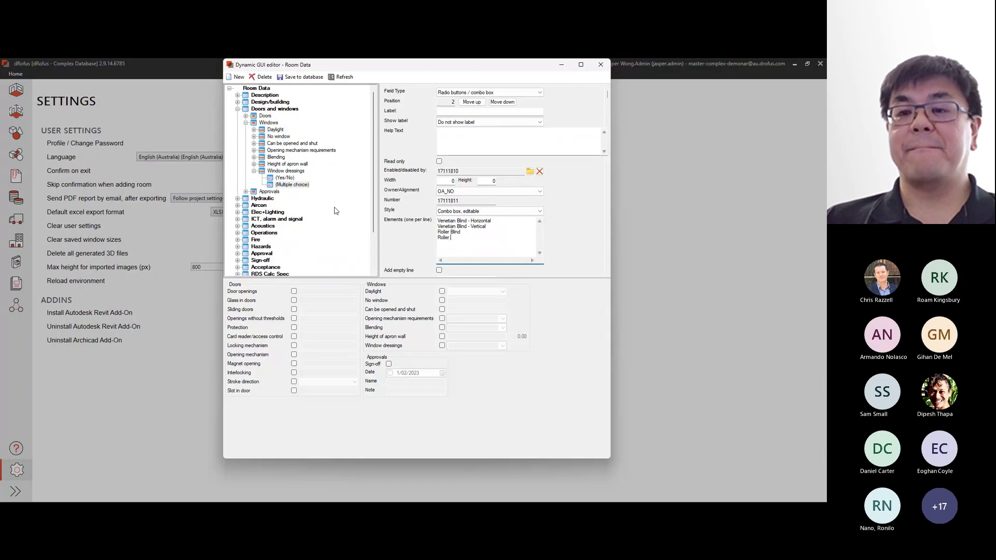
pyautogui.write('Blind - Block out')
pyautogui.press('Return')
pyautogui.write('Curtain')
pyautogui.press('Return')
pyautogui.write('Curtain - Block out')
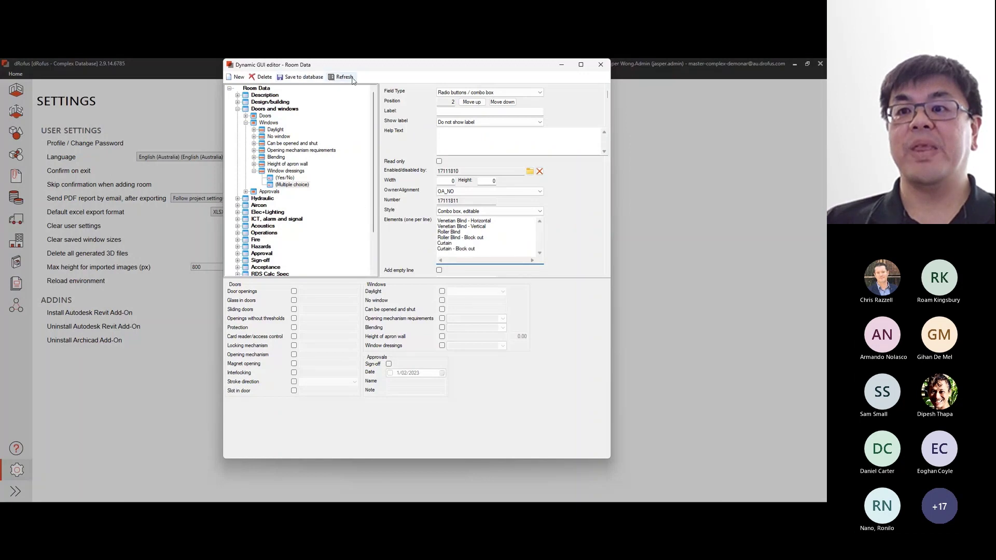
# Test the Window dressings checkbox, then add a 'Dressings operator' field under Windows.
pyautogui.click(441, 346)
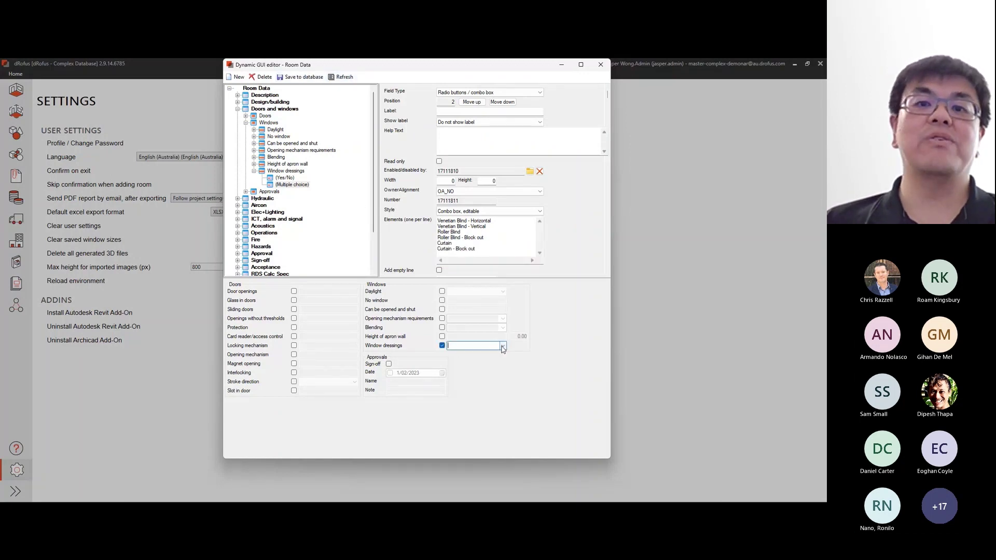
pyautogui.click(442, 346)
pyautogui.click(292, 185)
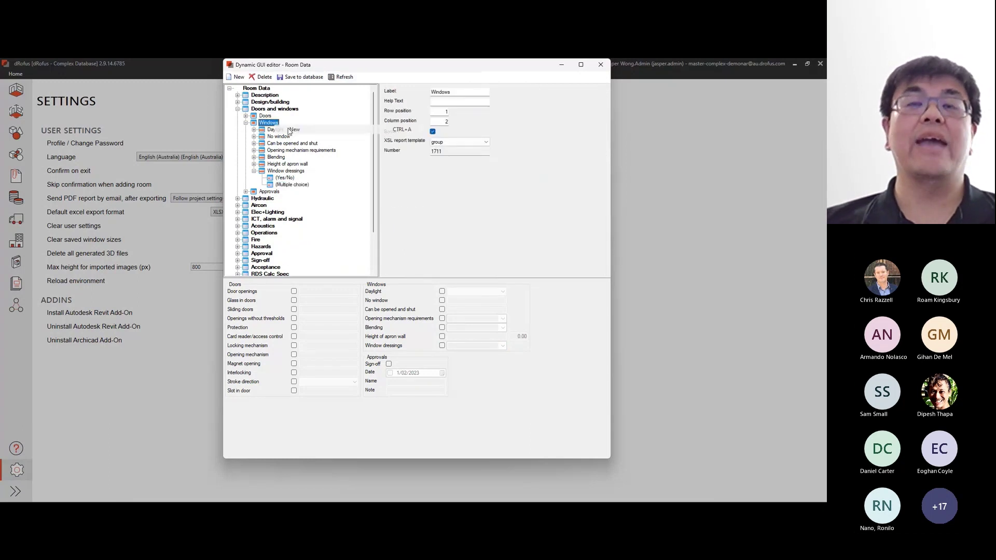
pyautogui.click(469, 104)
pyautogui.write('Dressings operator')
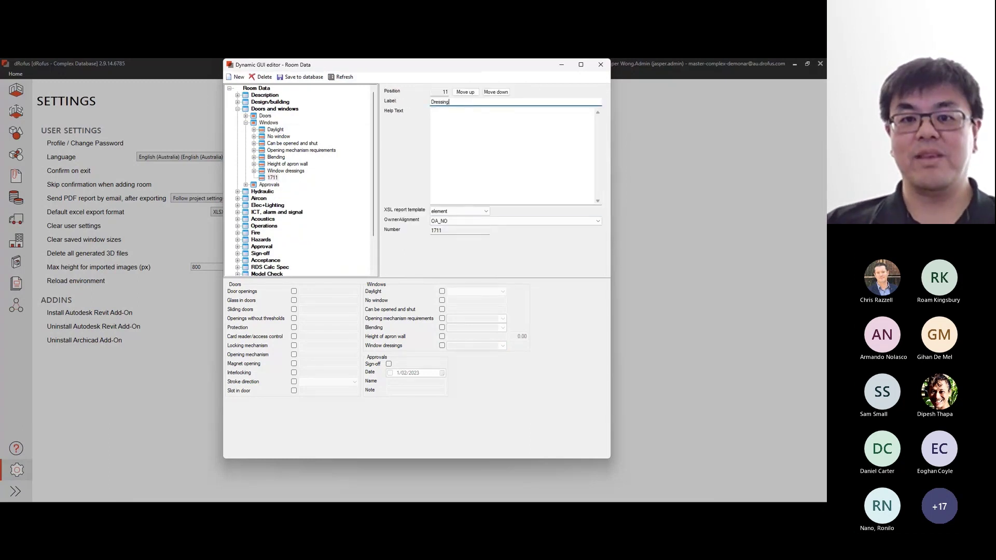
# Give Dressings operator a Yes/No part and an editable combo box multiple-choice part.
pyautogui.rightClick(285, 177)
pyautogui.click(291, 195)
pyautogui.click(286, 177)
pyautogui.rightClick(287, 177)
pyautogui.click(301, 188)
pyautogui.click(485, 92)
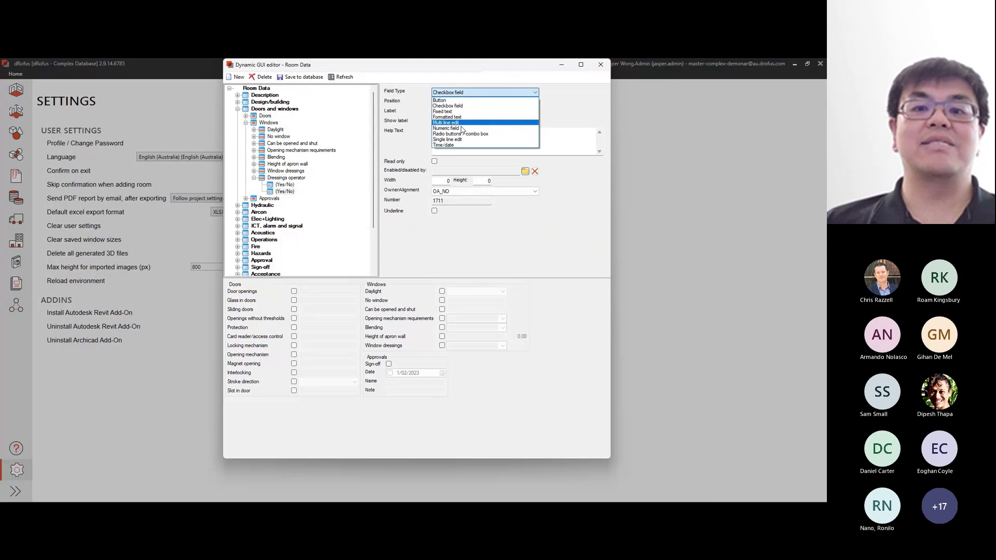
pyautogui.click(456, 134)
pyautogui.click(485, 211)
pyautogui.click(476, 219)
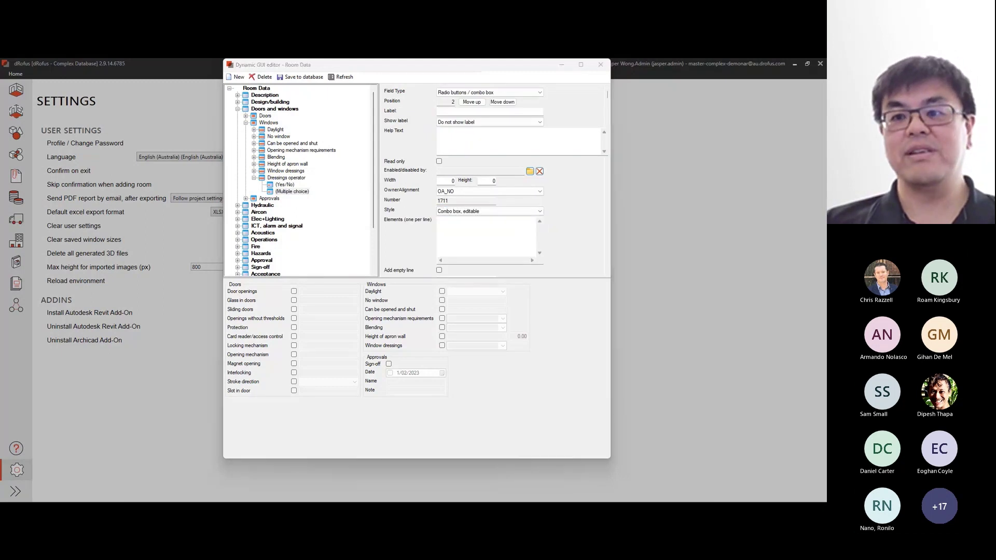
# Paste the three operator options and make the list enabled by Window dressings checkbox 17111910.
pyautogui.click(492, 242)
pyautogui.hotkey('ctrl', 'v')
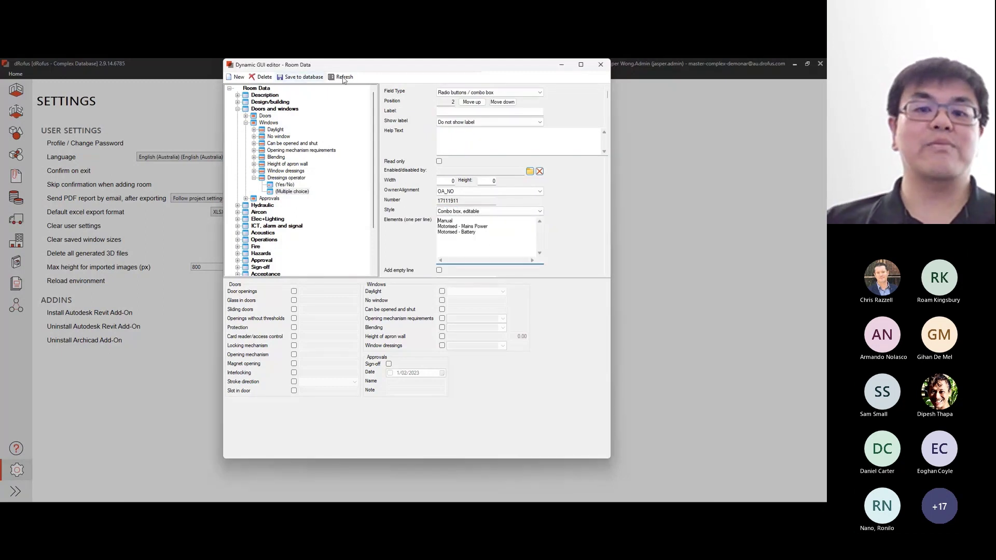
pyautogui.click(529, 171)
pyautogui.click(372, 284)
pyautogui.click(445, 319)
# Try the Dressings operator checkbox and choices in the preview, then close the layout editor.
pyautogui.click(442, 354)
pyautogui.click(502, 354)
pyautogui.click(502, 354)
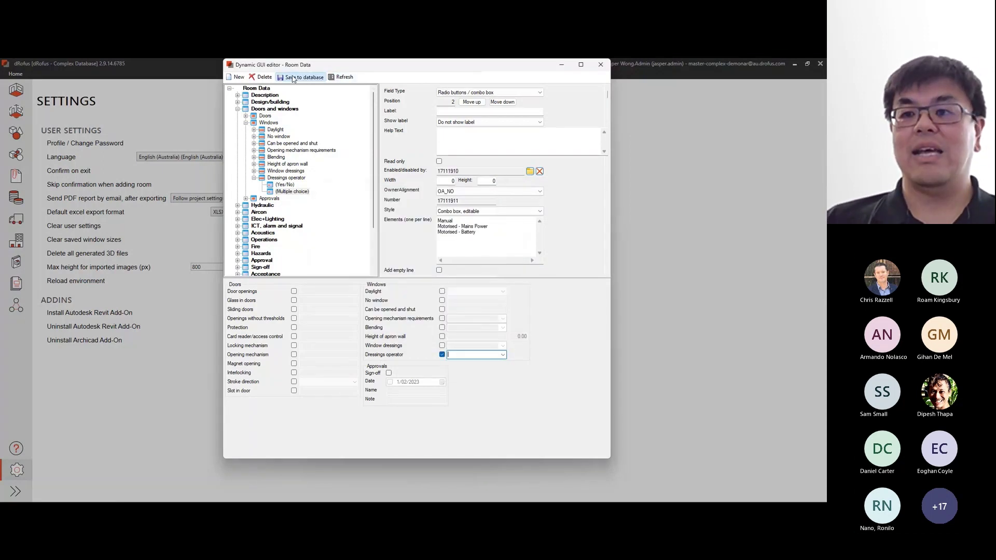
pyautogui.click(597, 65)
# Add the Doors and windows > Windows fields to the Room Data view filter.
pyautogui.click(282, 316)
pyautogui.click(116, 163)
pyautogui.click(124, 171)
pyautogui.click(144, 171)
pyautogui.click(414, 269)
# Add the same Windows fields to the ARCH [User view] filter and save it.
pyautogui.click(231, 141)
pyautogui.click(218, 158)
pyautogui.click(125, 172)
pyautogui.click(139, 171)
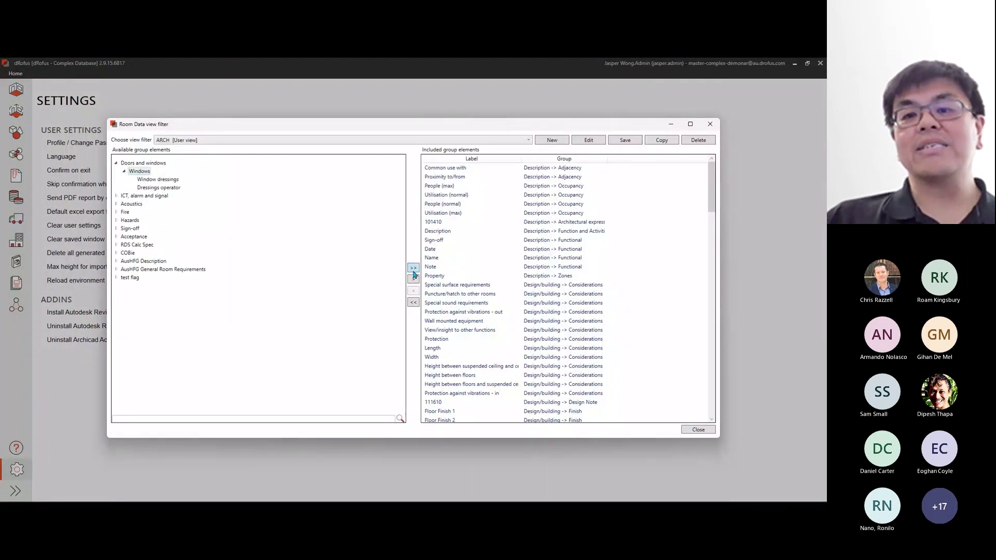
pyautogui.click(413, 269)
pyautogui.click(625, 141)
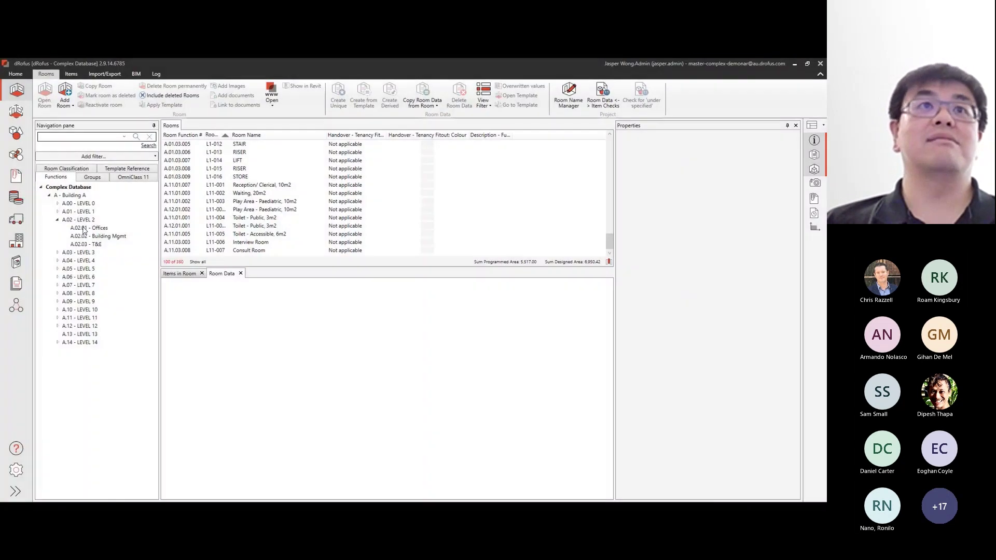
# Give OFFICE 1 a Roller Blind window dressing with a Motorised - Mains Power operator and save.
pyautogui.click(249, 146)
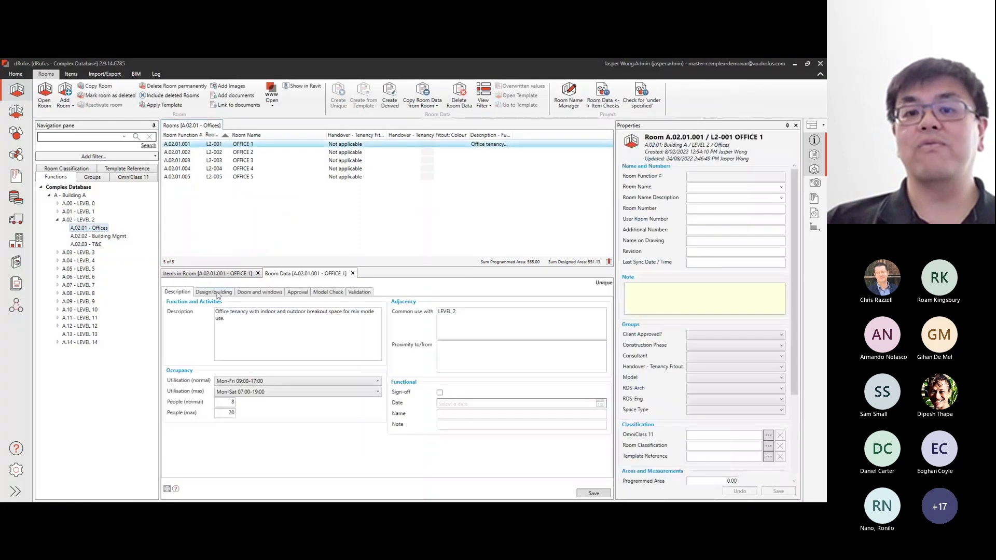
pyautogui.click(257, 292)
pyautogui.click(477, 376)
pyautogui.click(519, 376)
pyautogui.click(505, 406)
pyautogui.click(477, 387)
pyautogui.click(593, 388)
pyautogui.click(586, 409)
pyautogui.click(595, 493)
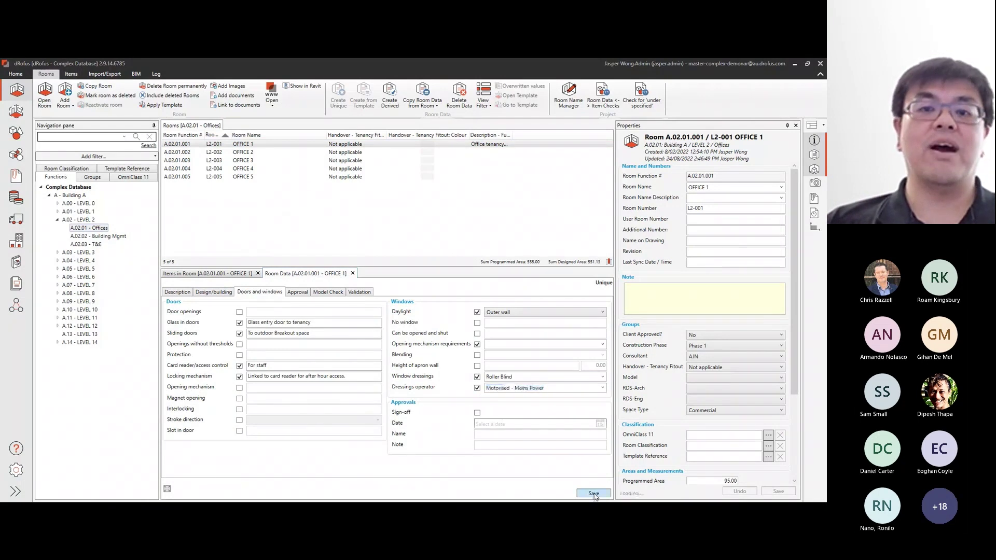
pyautogui.hotkey('alt', 'Tab')
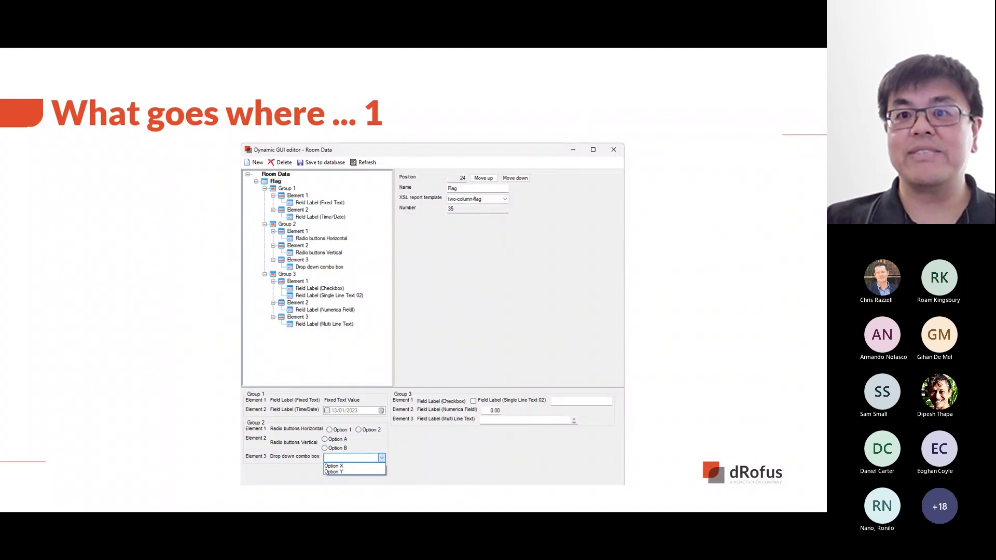
# Reveal the tree browser, properties and preview callouts, then advance to the next slide.
pyautogui.press('Right')
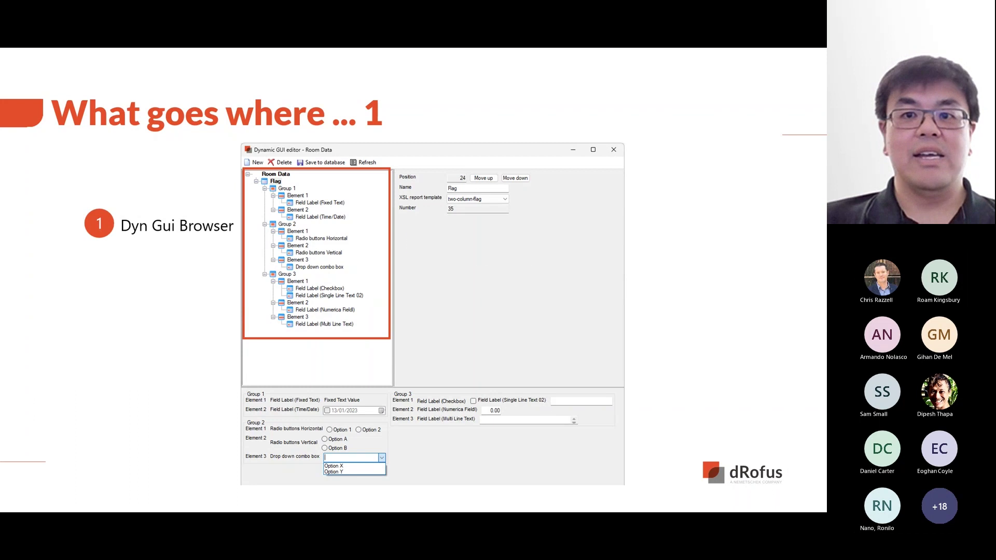
pyautogui.press('Right')
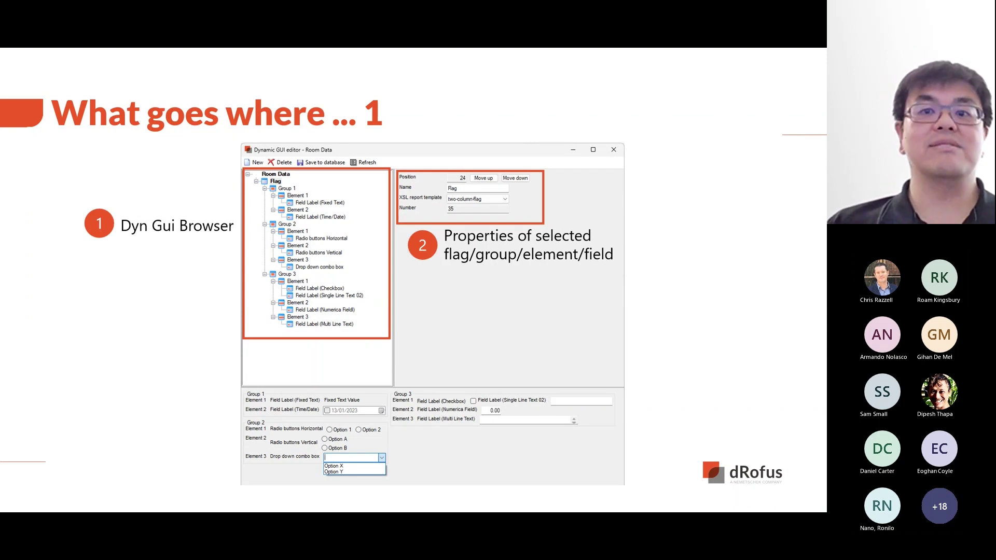
pyautogui.press('Right')
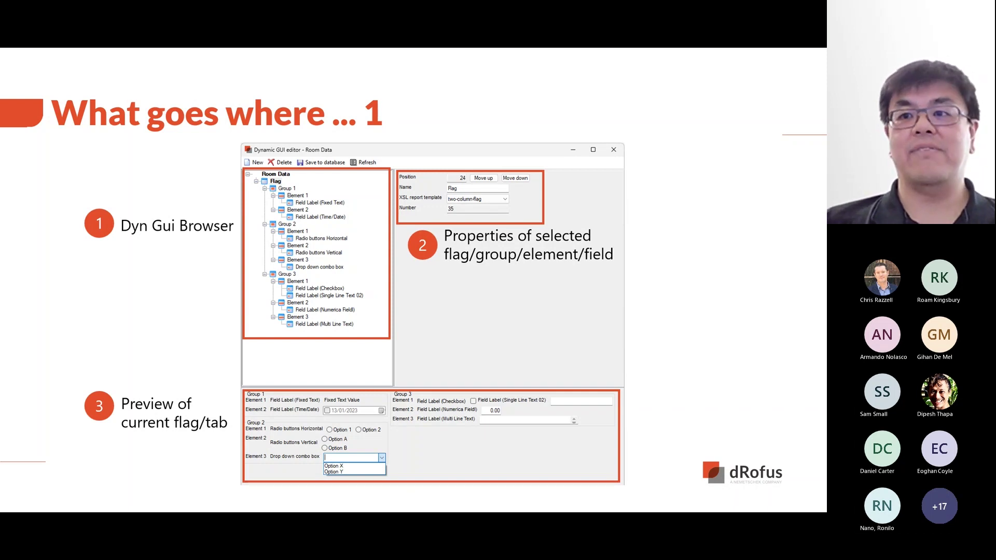
pyautogui.press('Right')
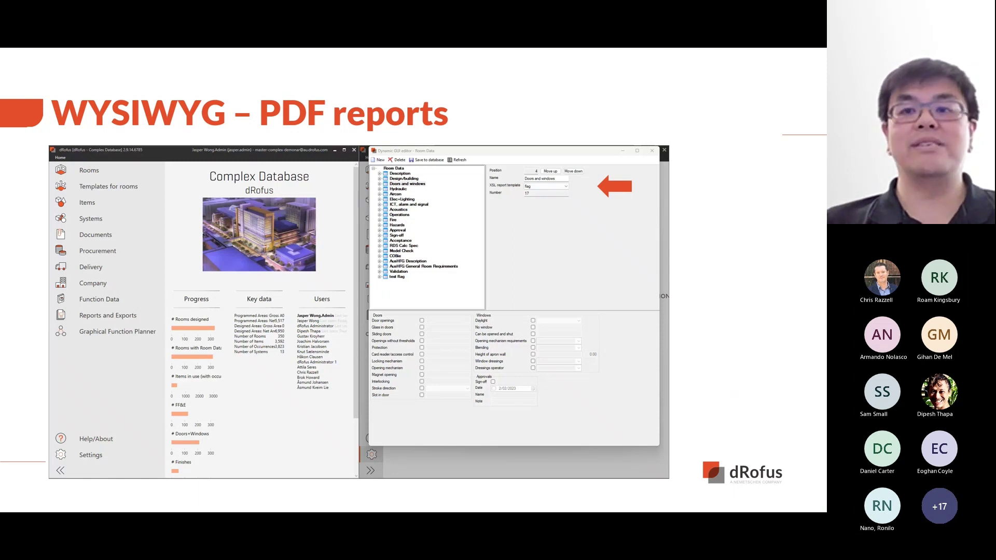
# Open OFFICE 1 in A.02.01 - Offices, view its Doors and windows data and the flag's settings.
pyautogui.press('Right')
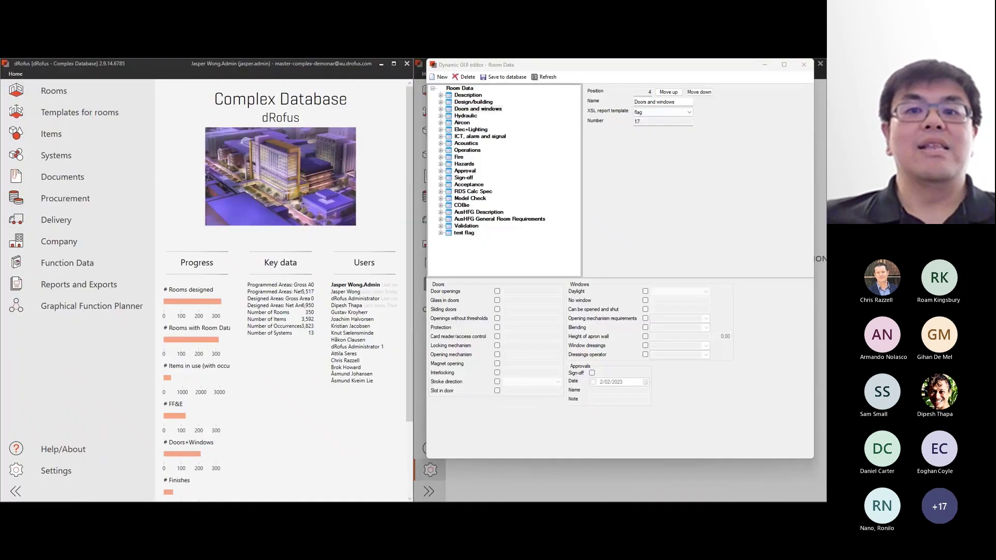
pyautogui.click(65, 98)
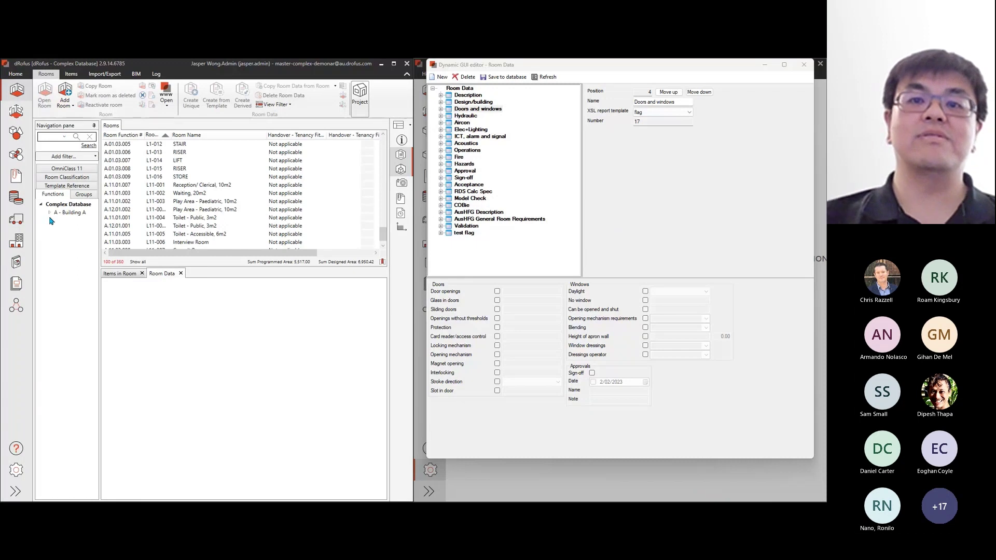
pyautogui.click(50, 213)
pyautogui.doubleClick(60, 237)
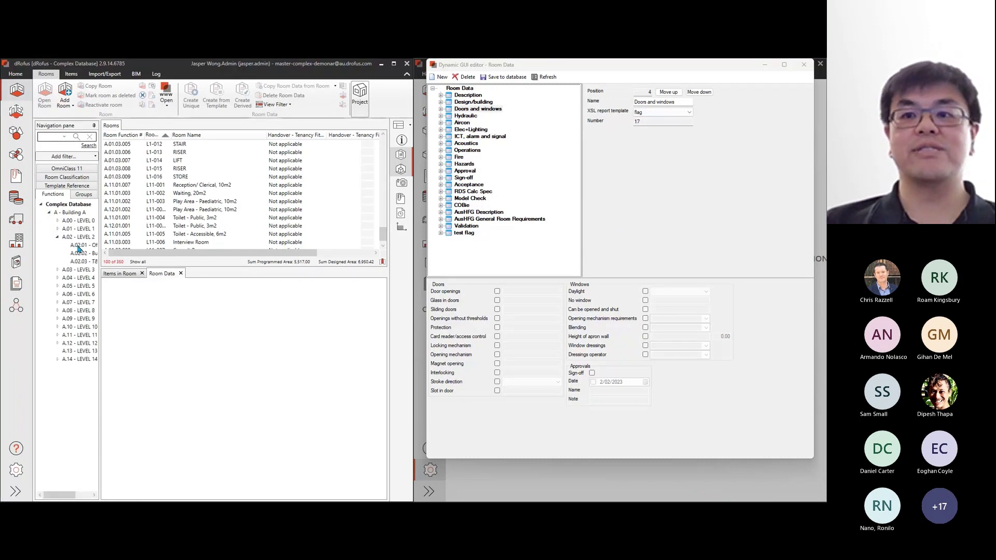
pyautogui.click(78, 245)
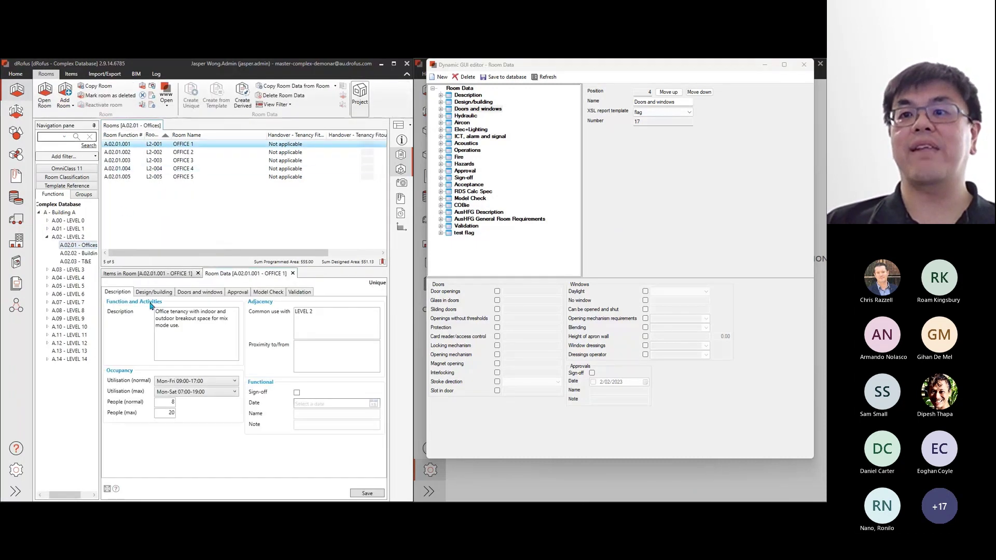
pyautogui.click(202, 293)
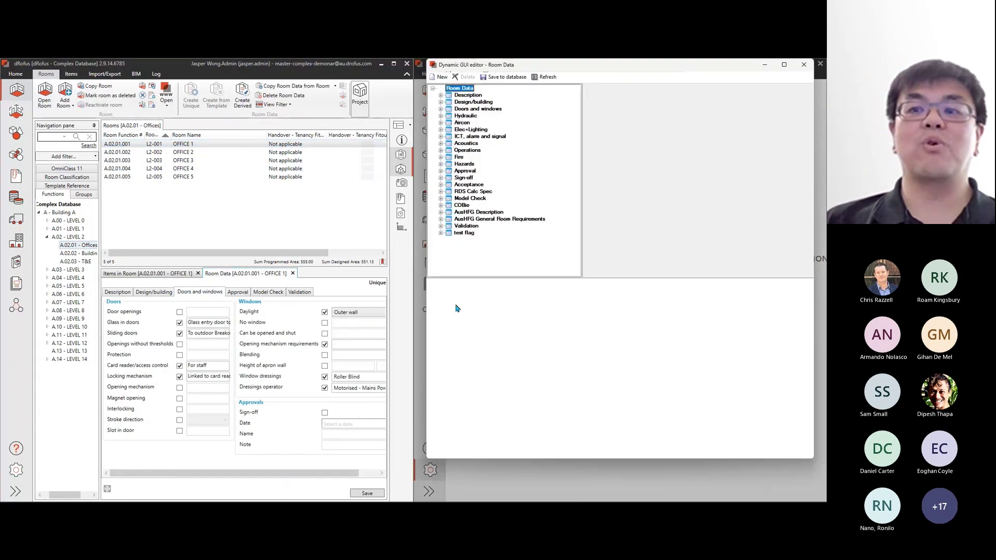
pyautogui.click(472, 110)
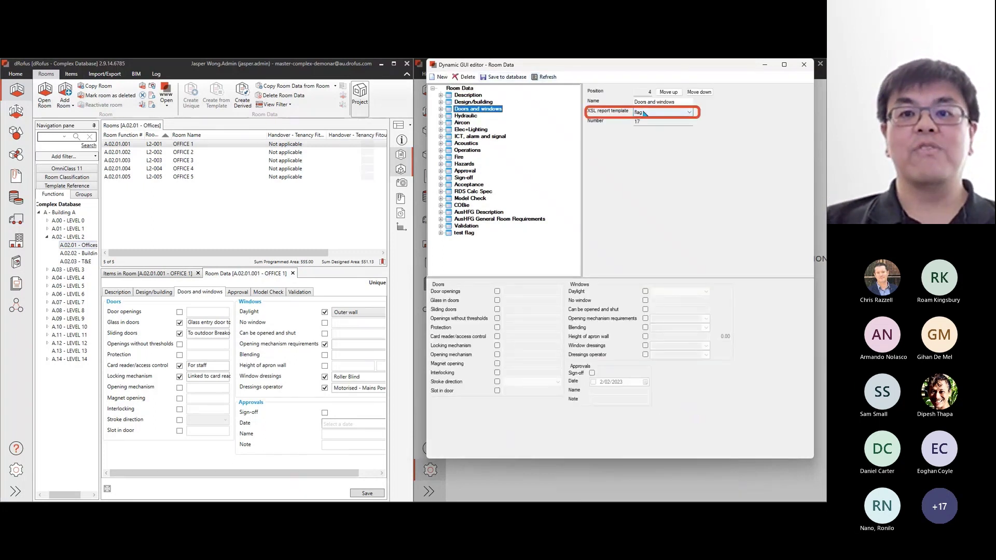
# Select the Room Data Sheet - Door/Win Requirements report under Project Reports > Demonar and confirm its Room Data options.
pyautogui.click(16, 283)
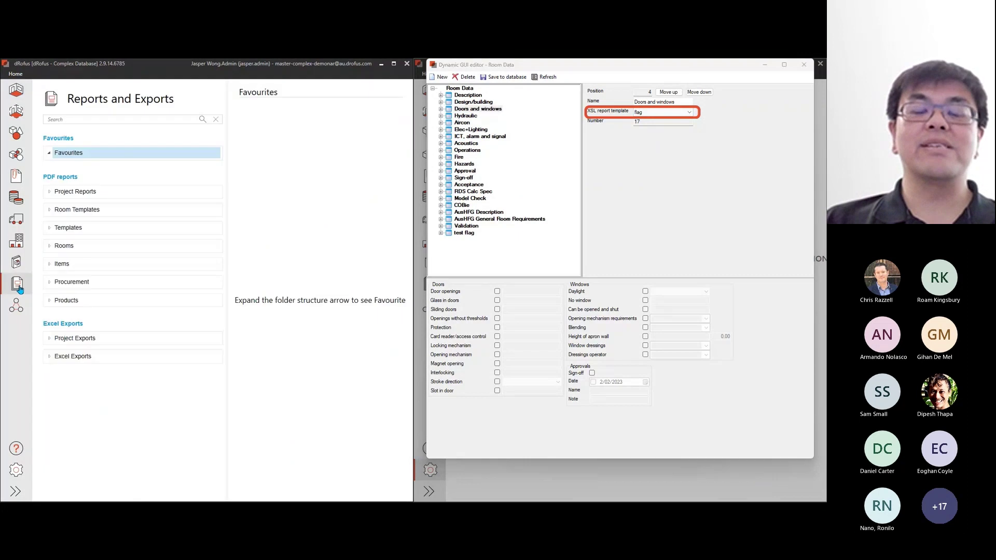
pyautogui.click(49, 192)
pyautogui.click(56, 301)
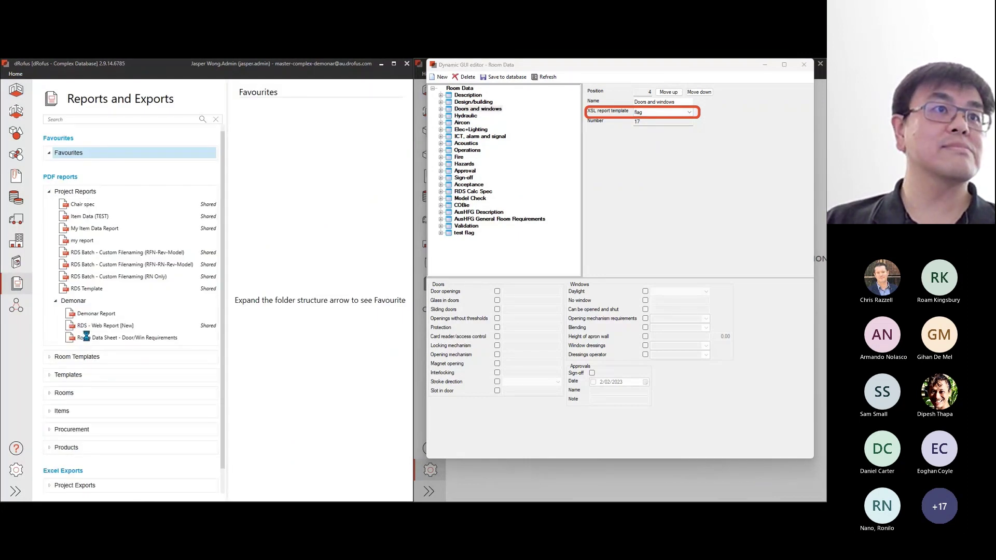
pyautogui.click(346, 371)
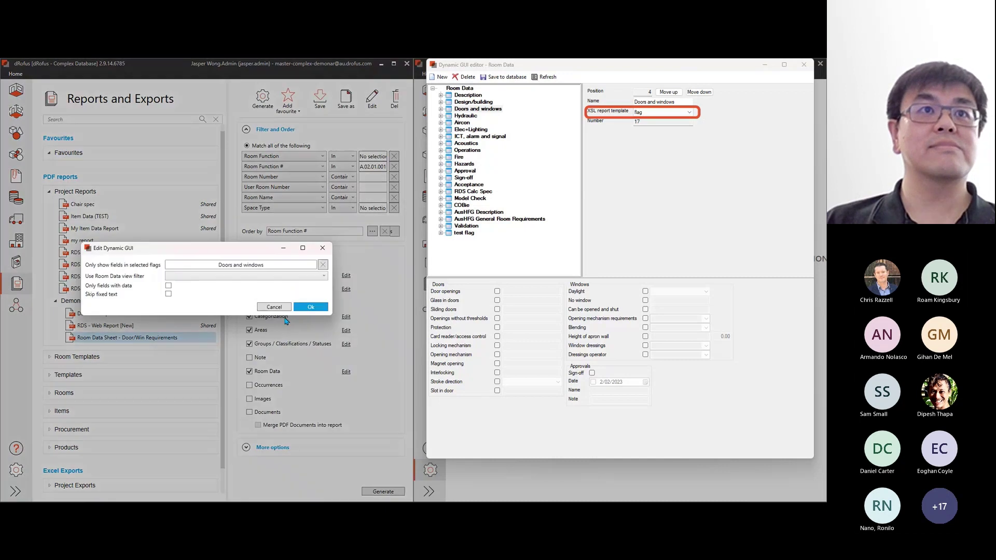
pyautogui.click(247, 265)
pyautogui.click(310, 307)
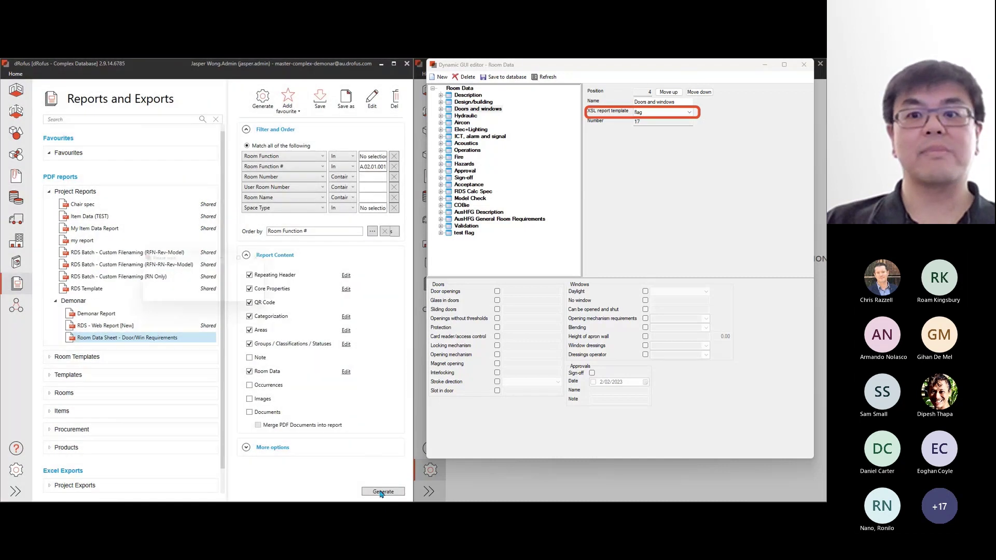
# Generate and save OFFICE 1's room data sheet PDF, then return to the flag's XSL report template setting.
pyautogui.click(382, 492)
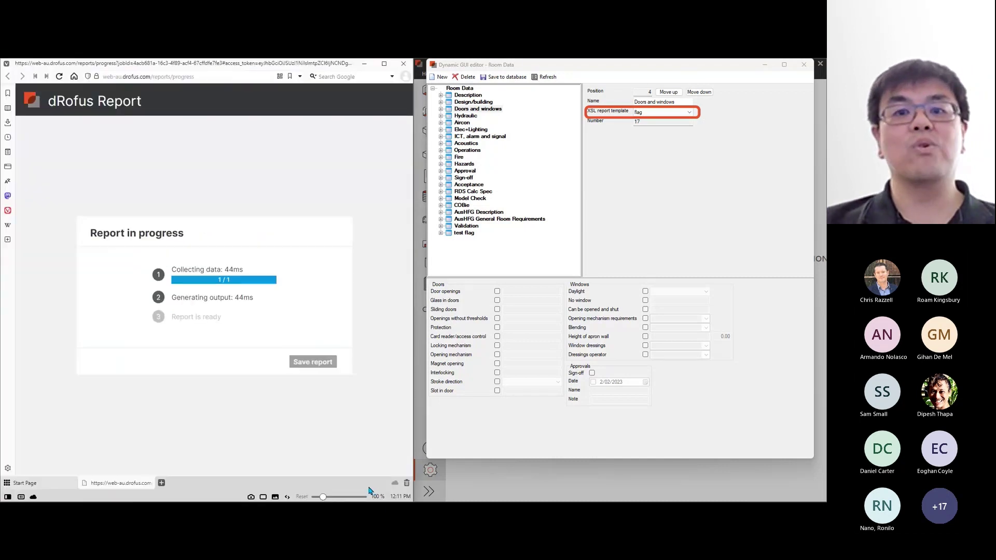
pyautogui.click(226, 164)
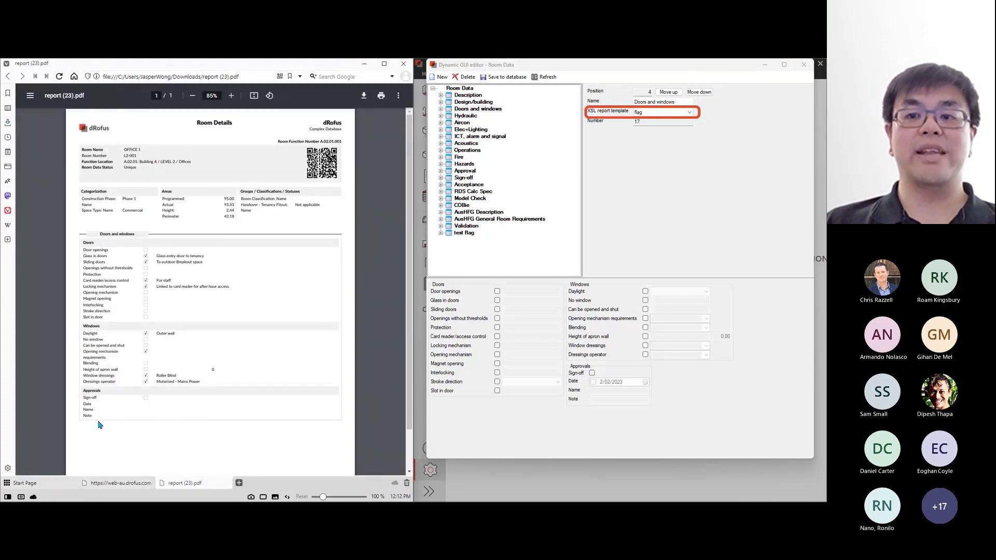
pyautogui.click(366, 65)
pyautogui.click(643, 112)
# Set the Doors and windows XSL report template to two-column-flag and clear the reports server cache.
pyautogui.click(647, 134)
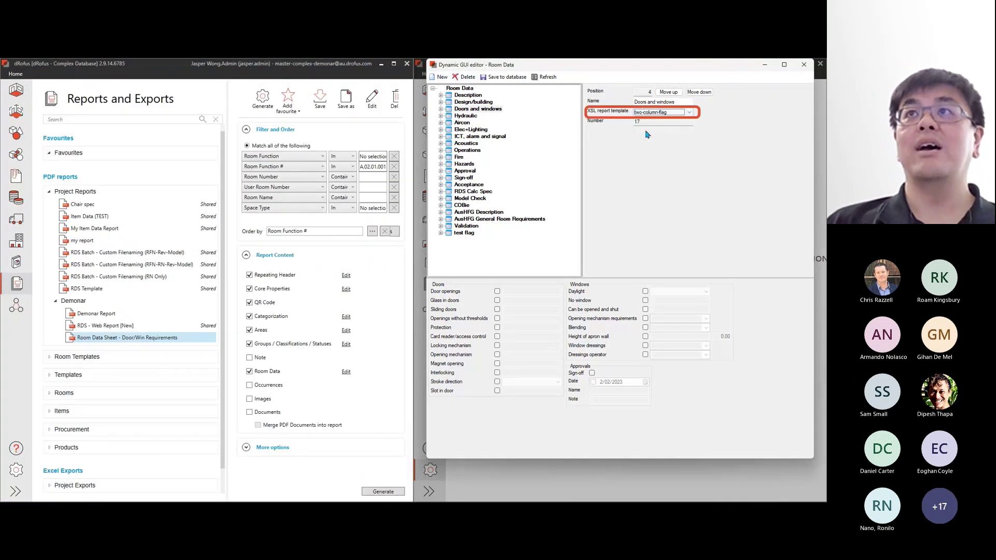
pyautogui.click(10, 472)
pyautogui.click(287, 367)
pyautogui.press('Return')
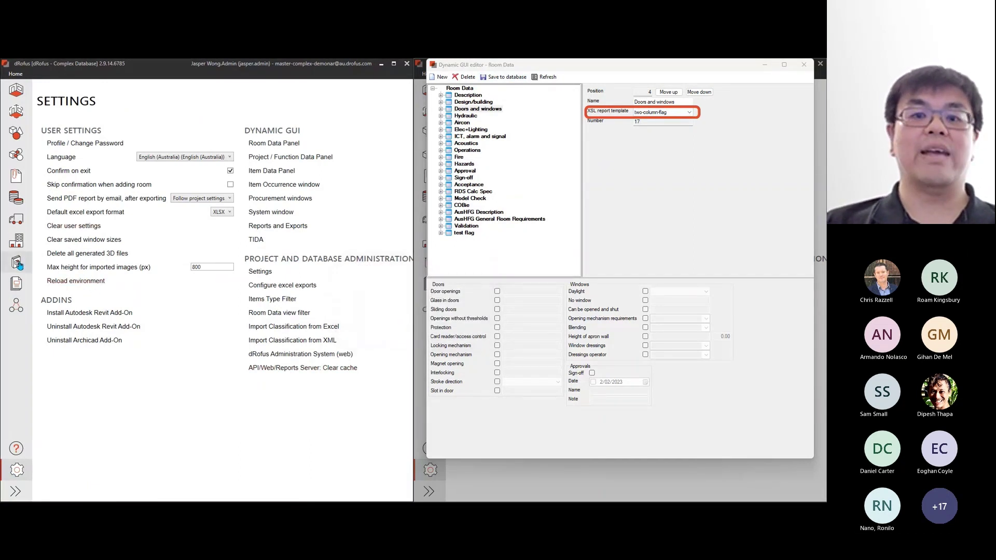
# Regenerate the Demonar room data sheet and save the two-column PDF.
pyautogui.click(16, 287)
pyautogui.click(49, 192)
pyautogui.click(56, 301)
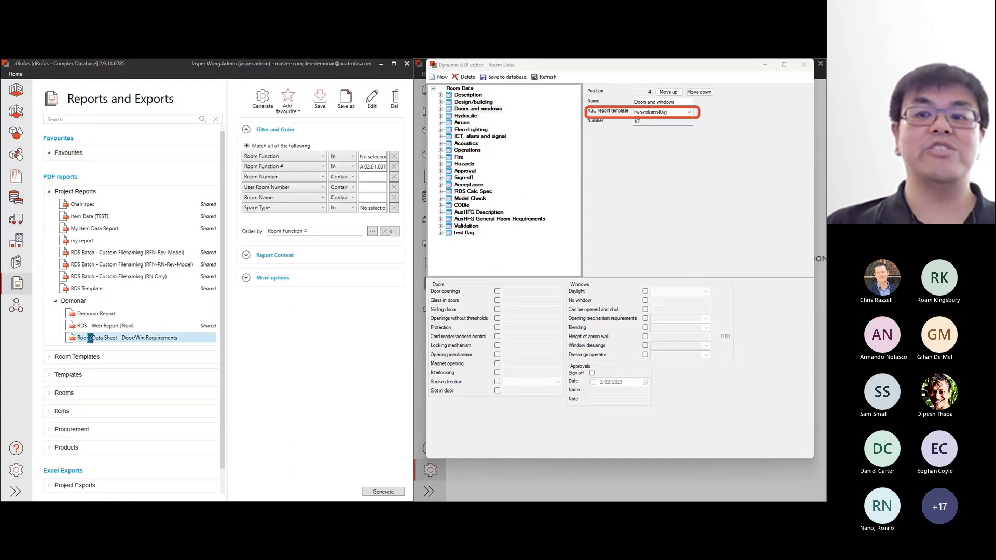
pyautogui.click(383, 491)
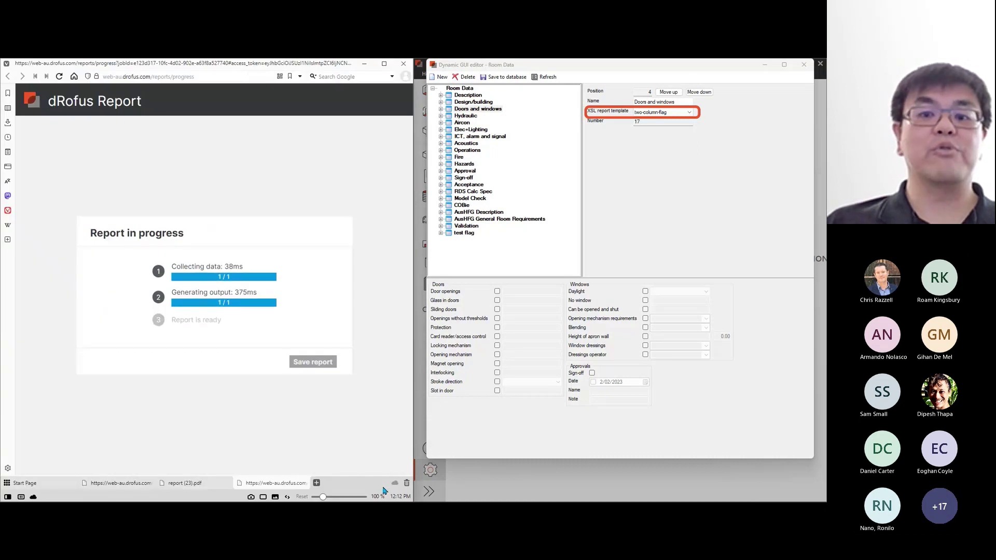
pyautogui.click(227, 164)
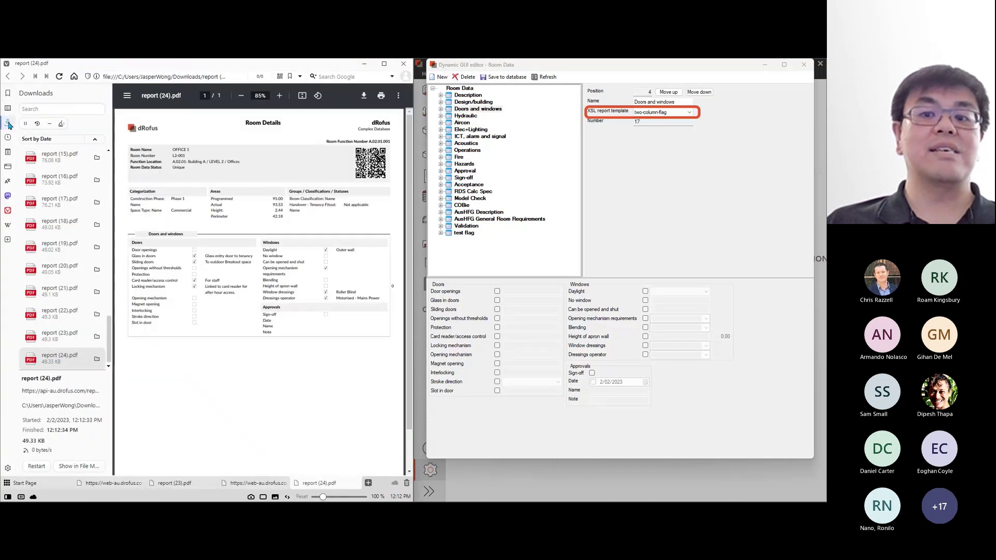
pyautogui.click(8, 125)
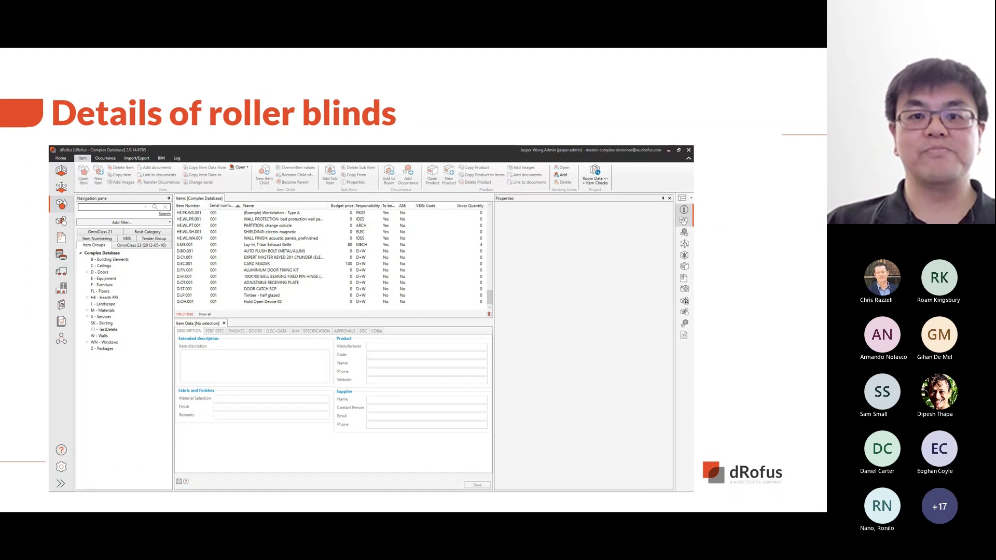
# Back in dRofus, list the WN - Windows items and select WN.WT.021 No Item.
pyautogui.hotkey('alt', 'Tab')
pyautogui.click(71, 310)
pyautogui.click(265, 258)
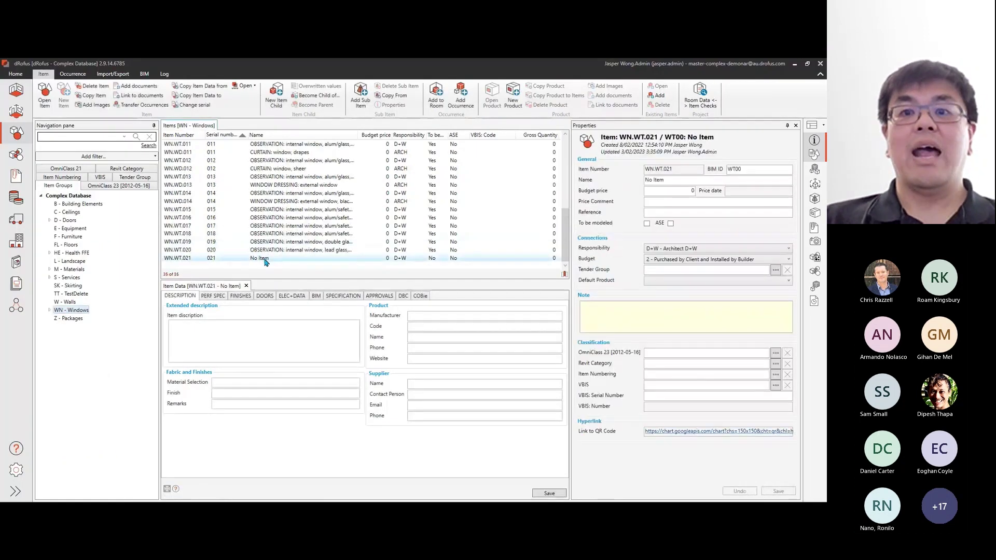
# Review the item's field tabs, from performance specification through approvals, DBC and COBie warranty.
pyautogui.click(213, 296)
pyautogui.click(240, 296)
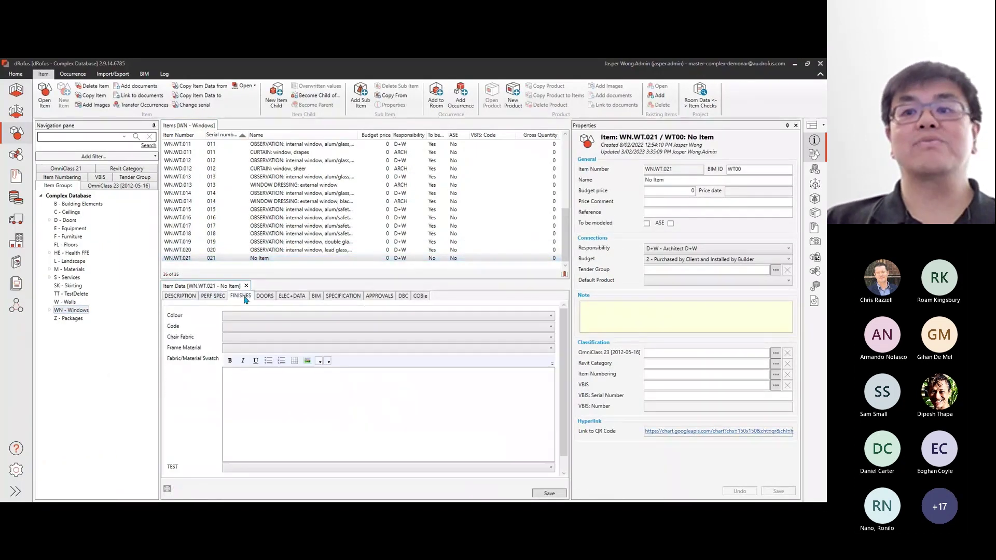
pyautogui.click(265, 296)
pyautogui.click(293, 300)
pyautogui.click(319, 300)
pyautogui.click(344, 299)
pyautogui.click(374, 298)
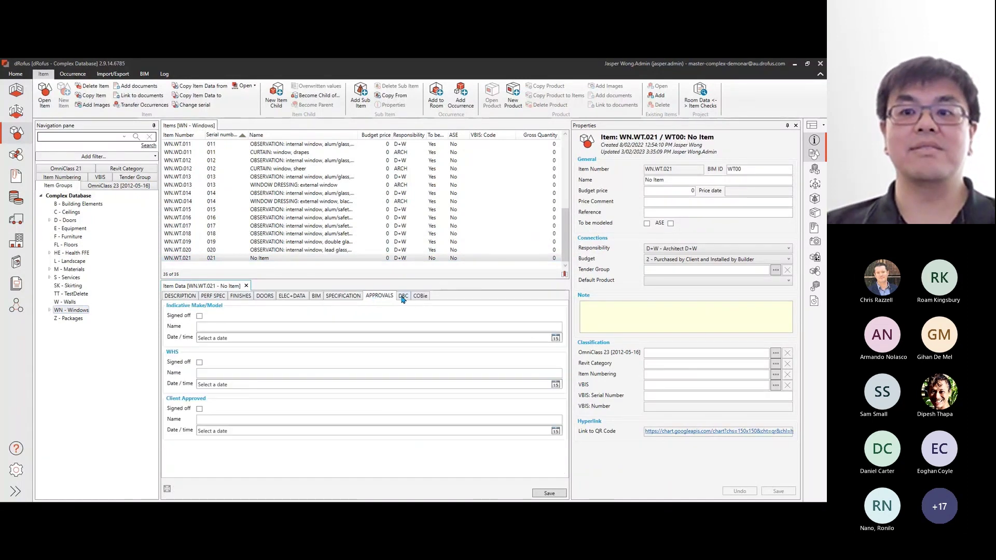
pyautogui.click(403, 298)
pyautogui.click(418, 297)
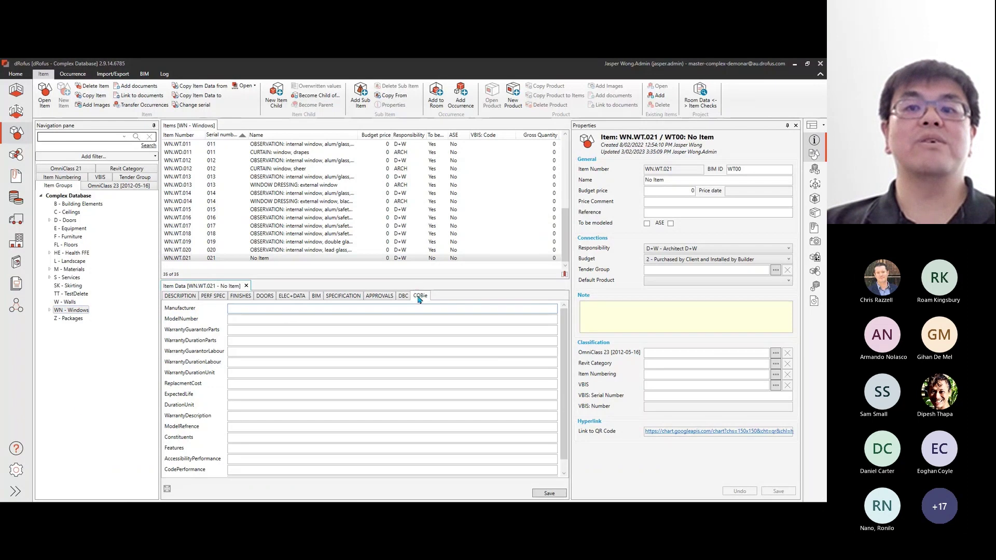
# Create a new item type view filter named Window Dressings from Settings.
pyautogui.click(17, 471)
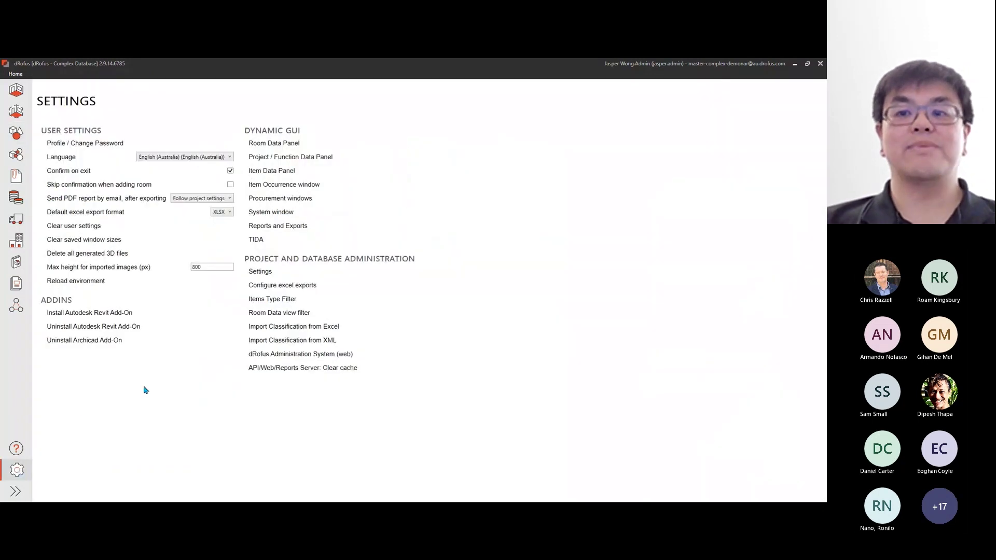
pyautogui.click(270, 302)
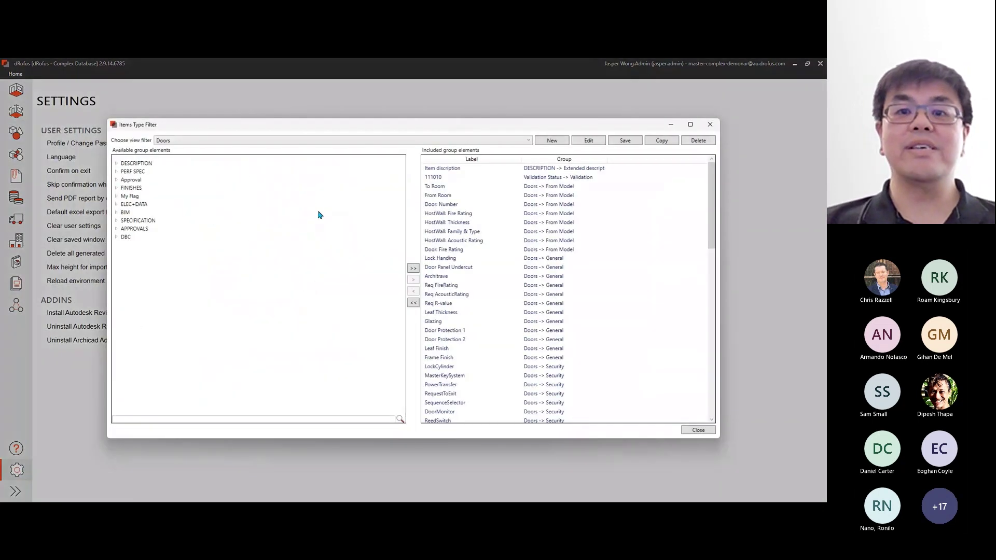
pyautogui.click(552, 140)
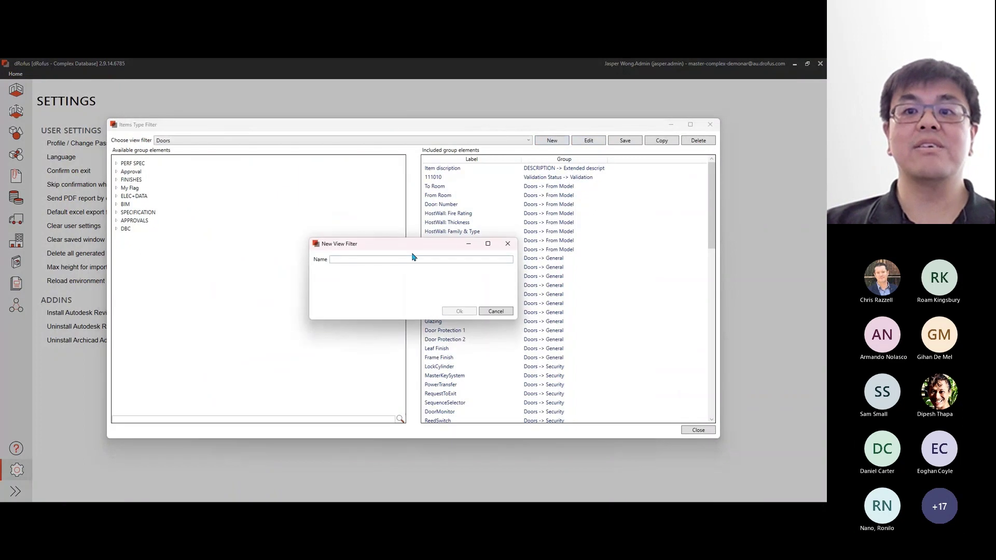
pyautogui.write('Windows')
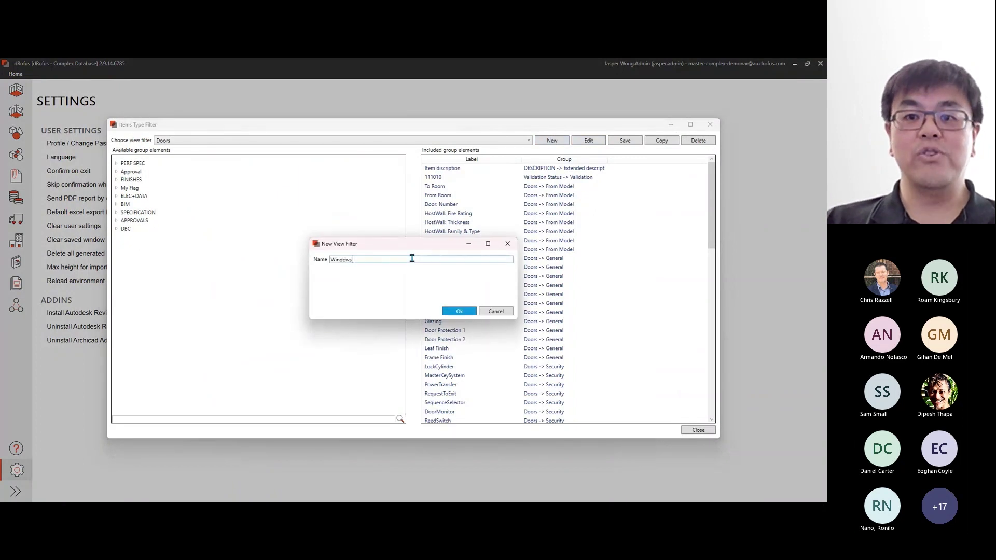
pyautogui.press('BackSpace')
pyautogui.write('Dressings')
pyautogui.press('Return')
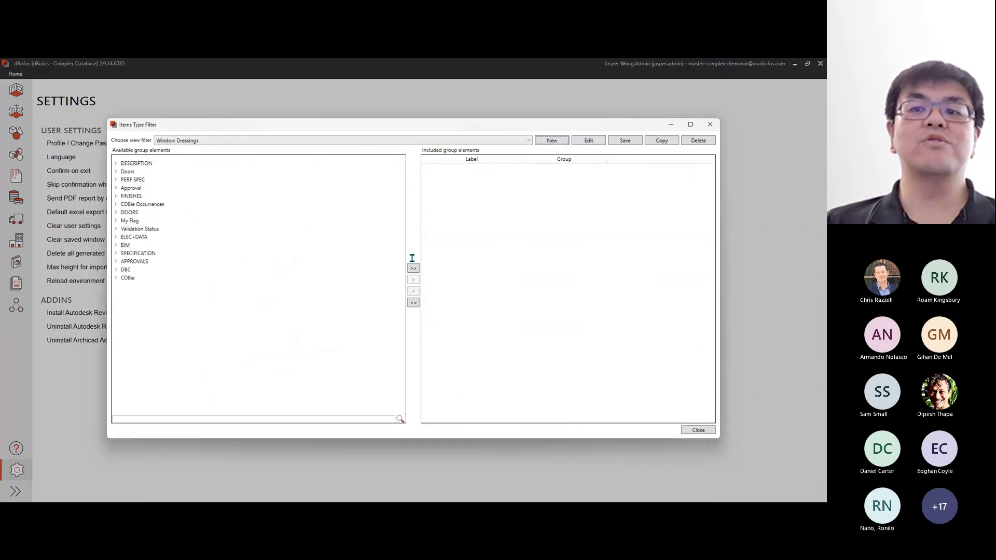
# Add Item description, FINISHES Material and Validation Status to the filter, removing the TEST field.
pyautogui.click(116, 163)
pyautogui.doubleClick(139, 172)
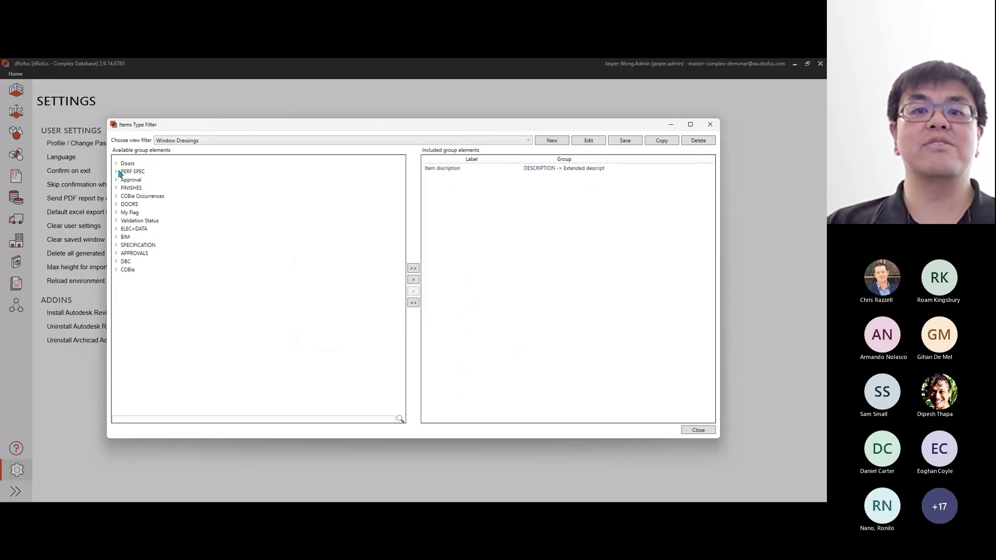
pyautogui.click(117, 172)
pyautogui.click(117, 172)
pyautogui.click(116, 180)
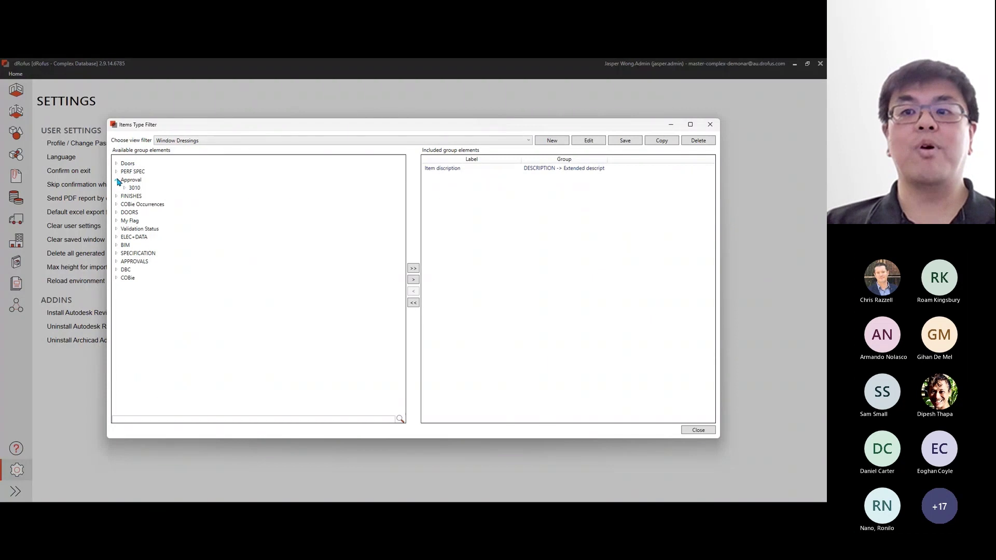
pyautogui.click(117, 180)
pyautogui.click(117, 188)
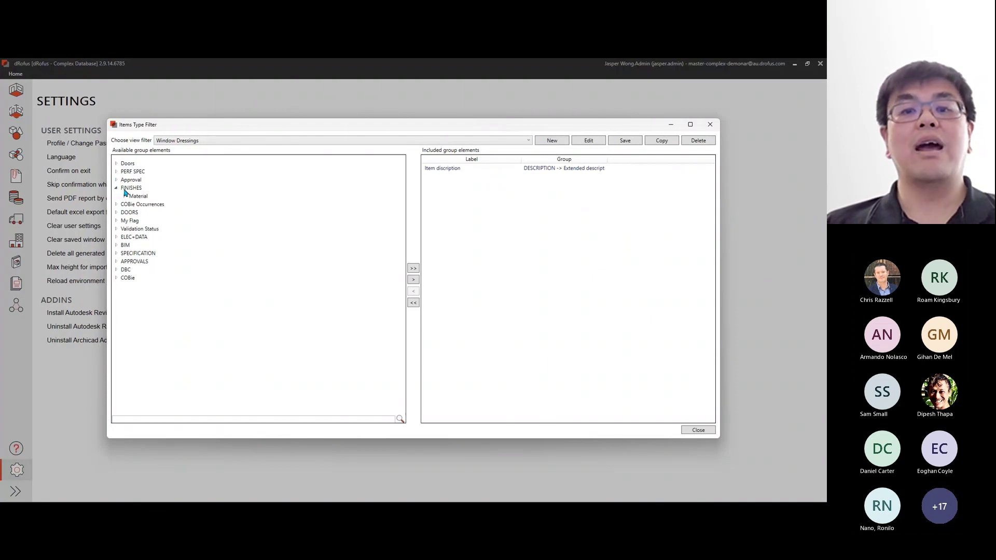
pyautogui.doubleClick(127, 196)
pyautogui.doubleClick(435, 213)
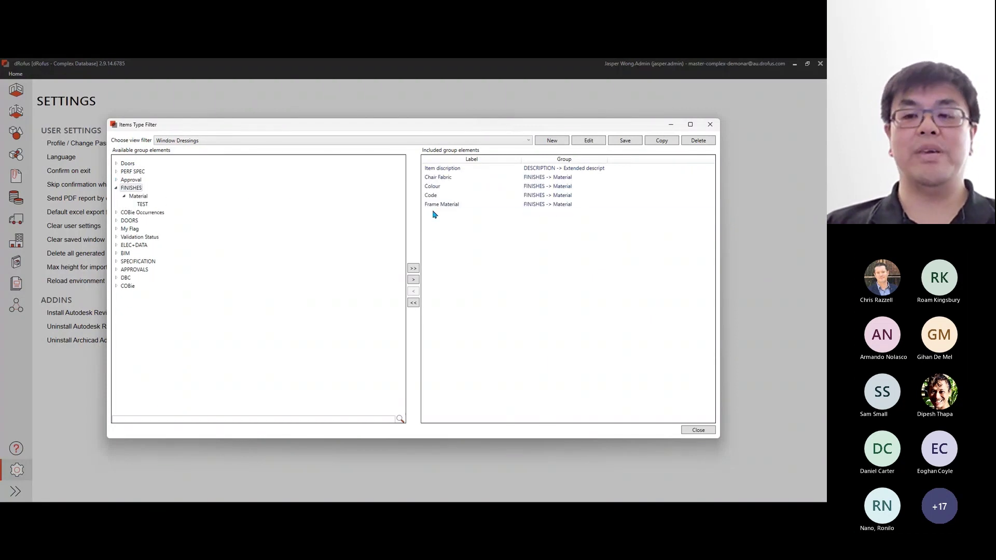
pyautogui.doubleClick(125, 238)
# Add Normal, Backup and Battery power plus the Data and automation fields.
pyautogui.click(116, 237)
pyautogui.click(125, 254)
pyautogui.doubleClick(163, 263)
pyautogui.doubleClick(164, 263)
pyautogui.doubleClick(163, 263)
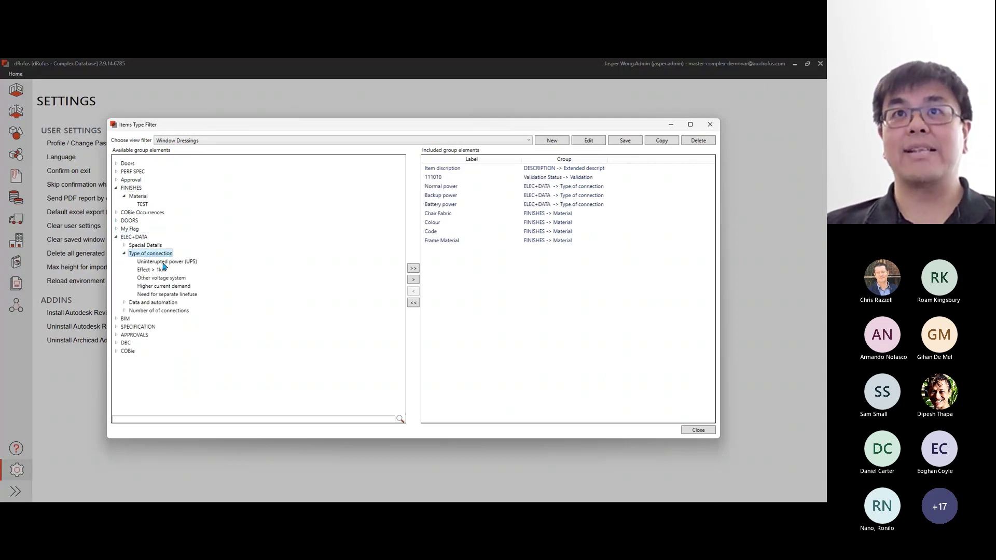
pyautogui.click(124, 303)
pyautogui.doubleClick(156, 303)
# Add the BIM Revit, Indicative specification and APPROVALS fields, then save and close the filter.
pyautogui.click(116, 310)
pyautogui.doubleClick(137, 326)
pyautogui.click(116, 326)
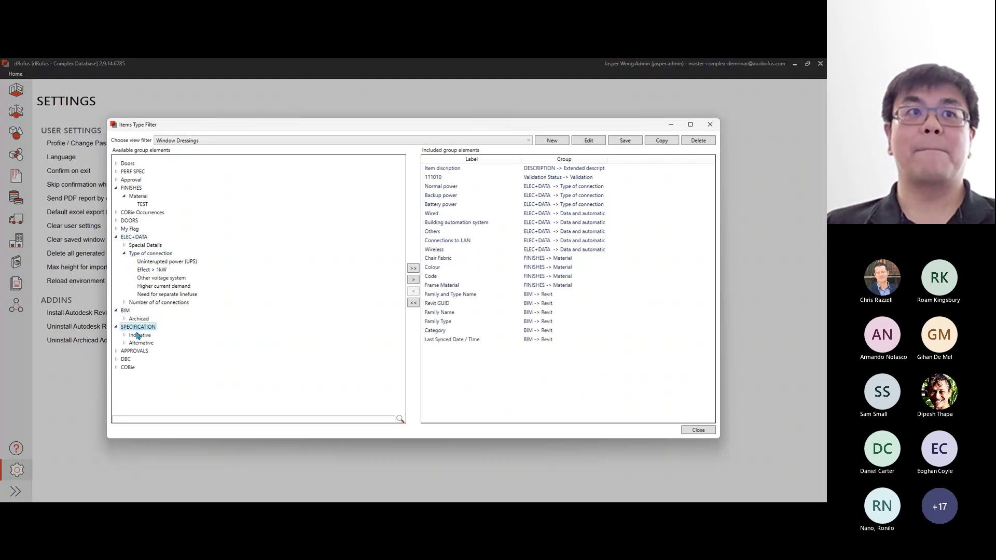
pyautogui.doubleClick(139, 335)
pyautogui.doubleClick(131, 344)
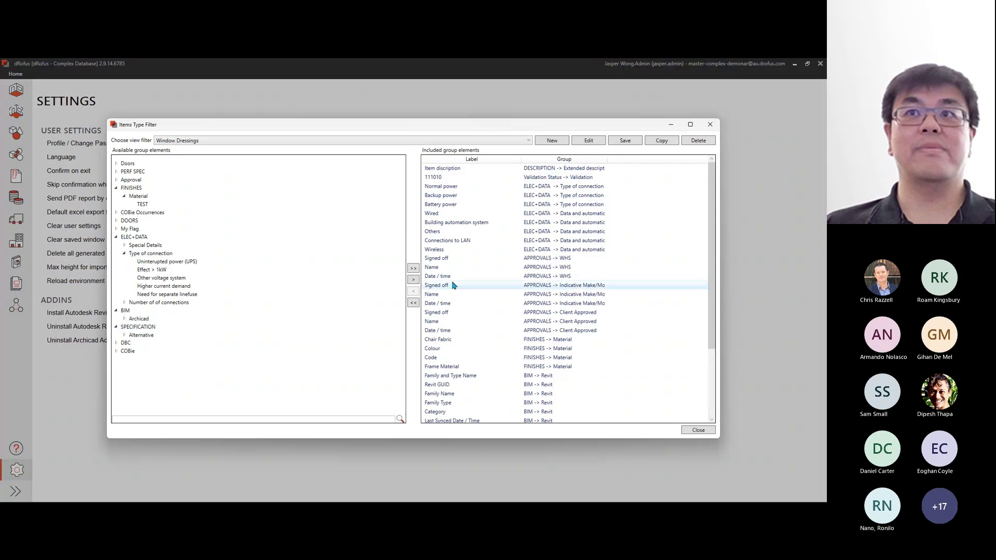
pyautogui.click(625, 140)
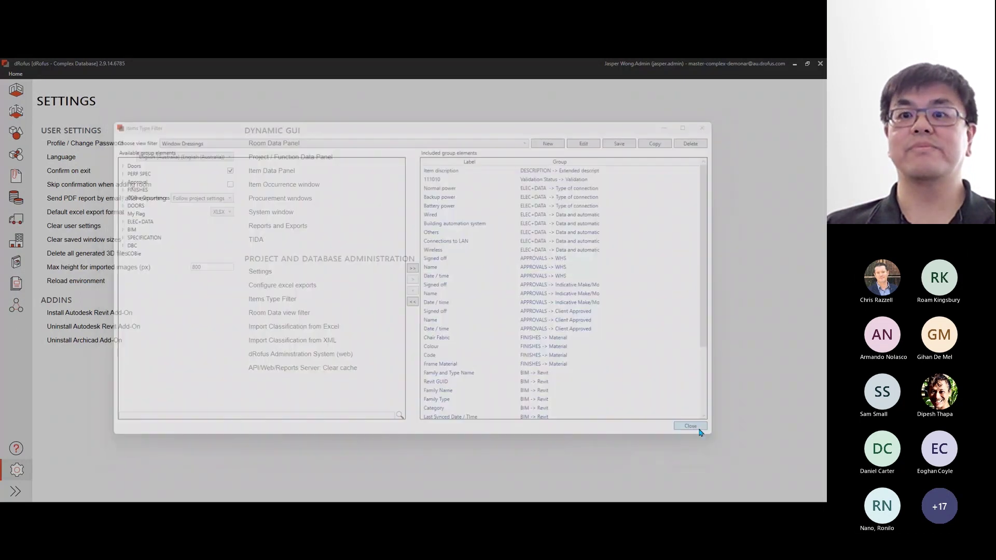
pyautogui.click(698, 430)
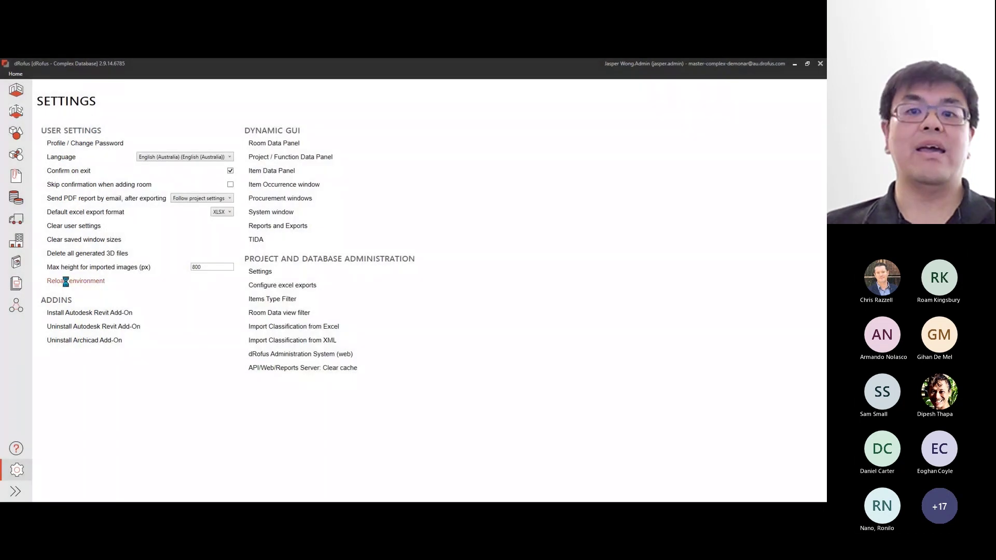
# Assign the Window Dressings view filter to WN - Windows' Window Dressings, Accessories sub group and save.
pyautogui.click(17, 136)
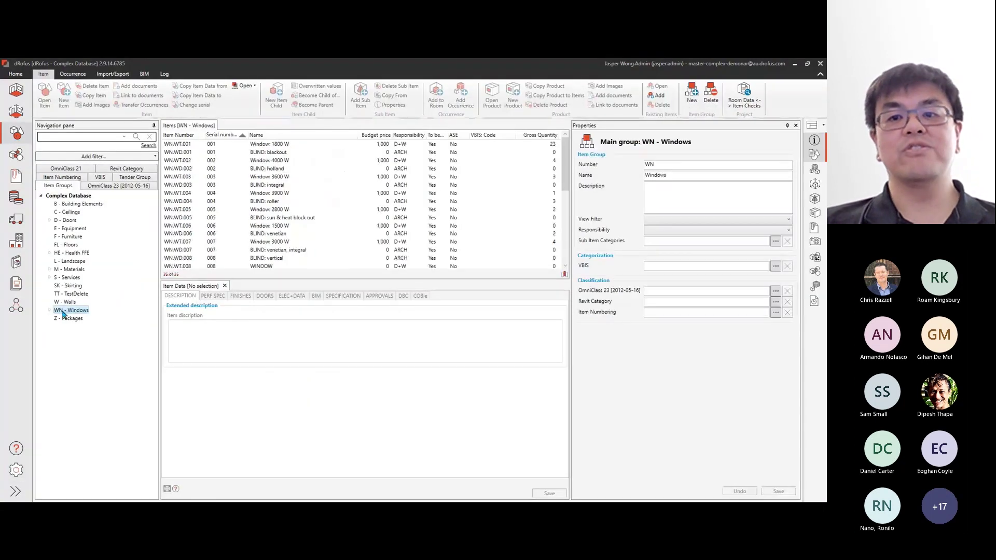
pyautogui.click(48, 310)
pyautogui.click(94, 319)
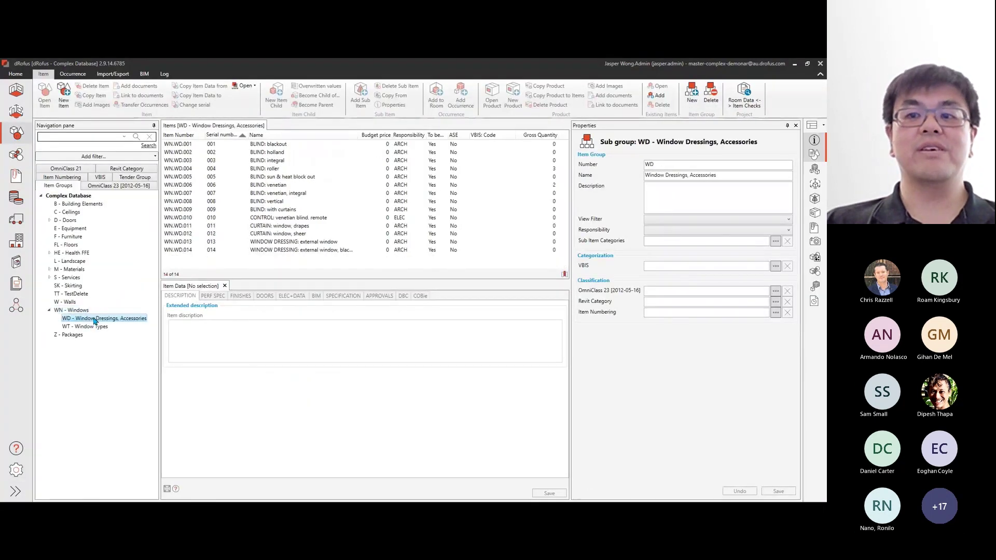
pyautogui.click(655, 220)
pyautogui.click(667, 291)
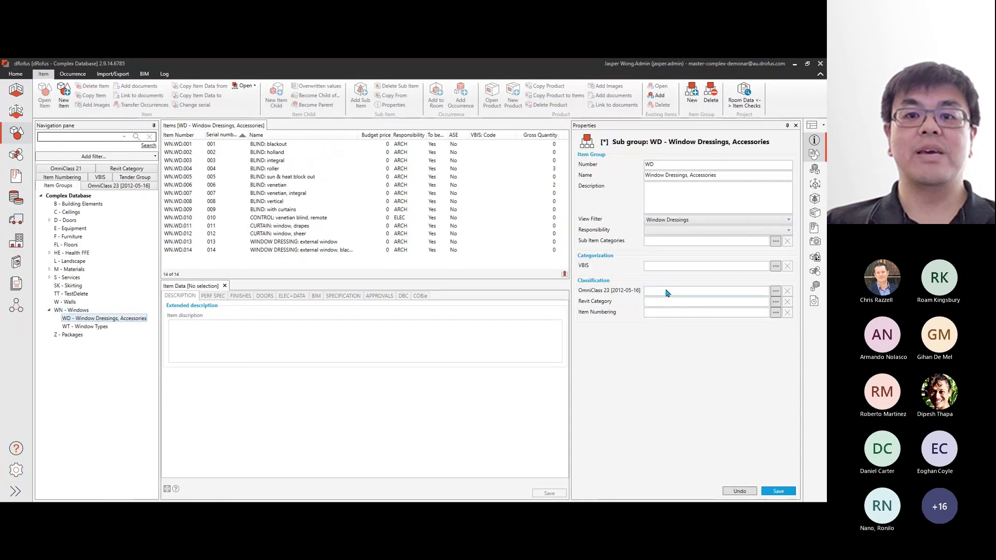
pyautogui.click(779, 491)
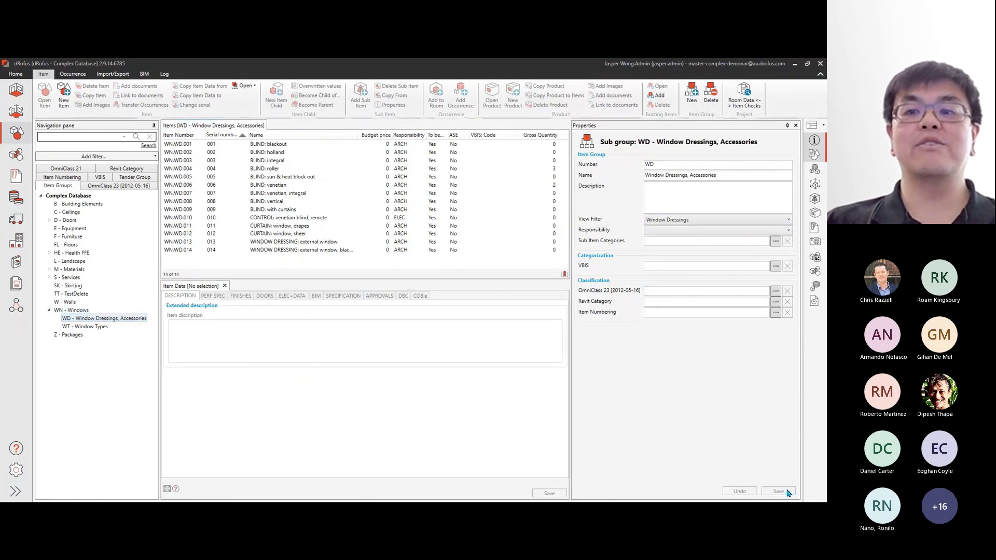
# Check the BLIND: roller item's finishes, electrical, BIM, specification and approval fields, then return to the slides.
pyautogui.click(267, 169)
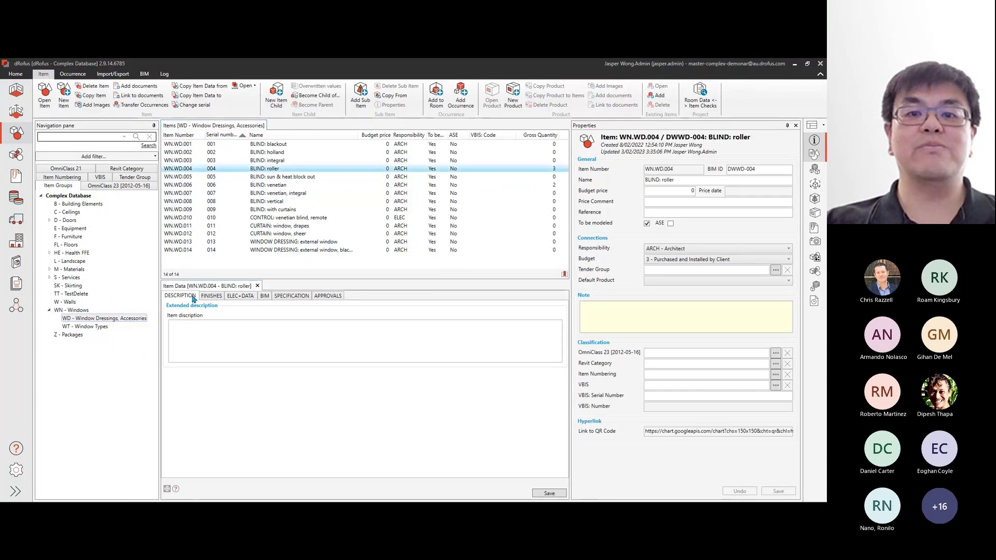
pyautogui.click(211, 295)
pyautogui.click(240, 299)
pyautogui.click(265, 295)
pyautogui.click(291, 296)
pyautogui.click(327, 297)
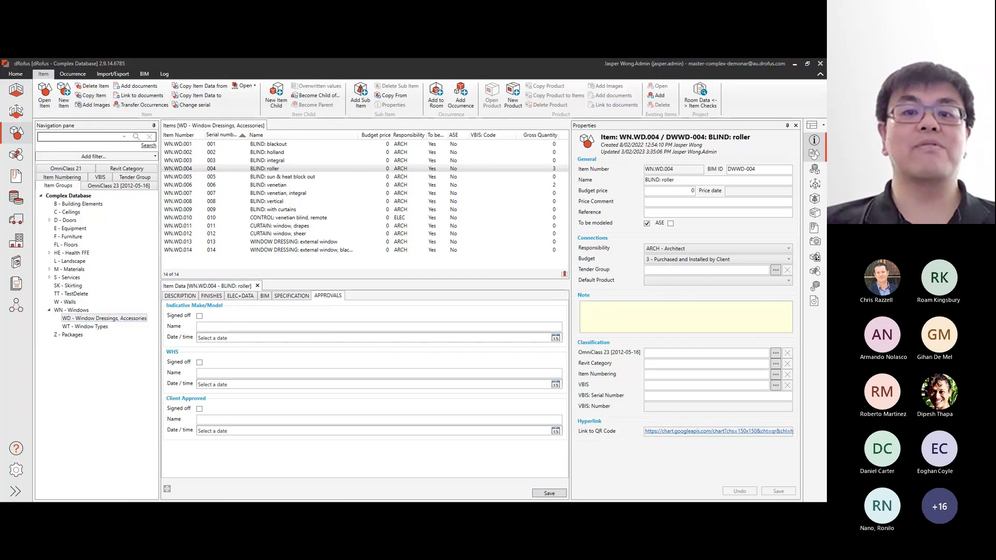
pyautogui.hotkey('alt', 'Tab')
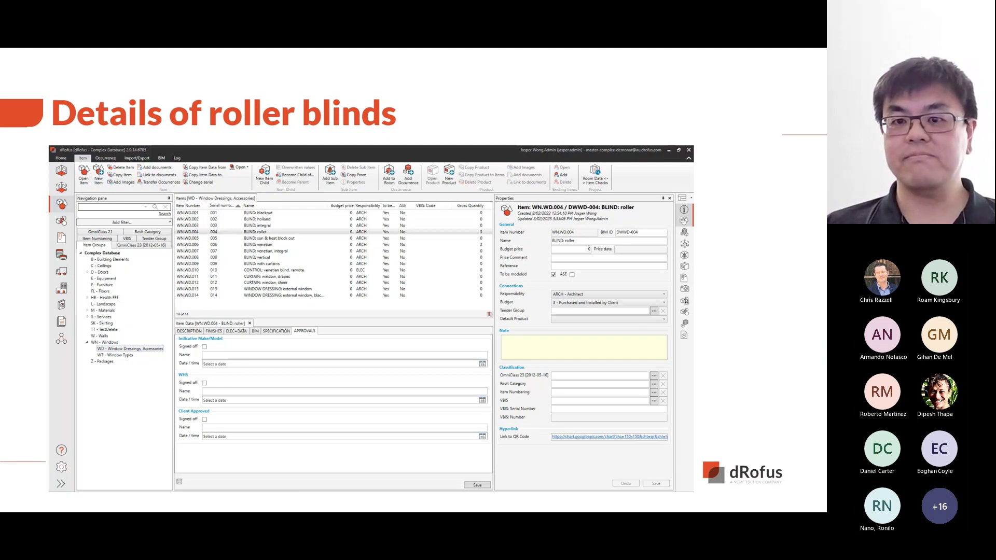
# Advance the slideshow to the "Numerical Field can have units" slide.
pyautogui.press('Right')
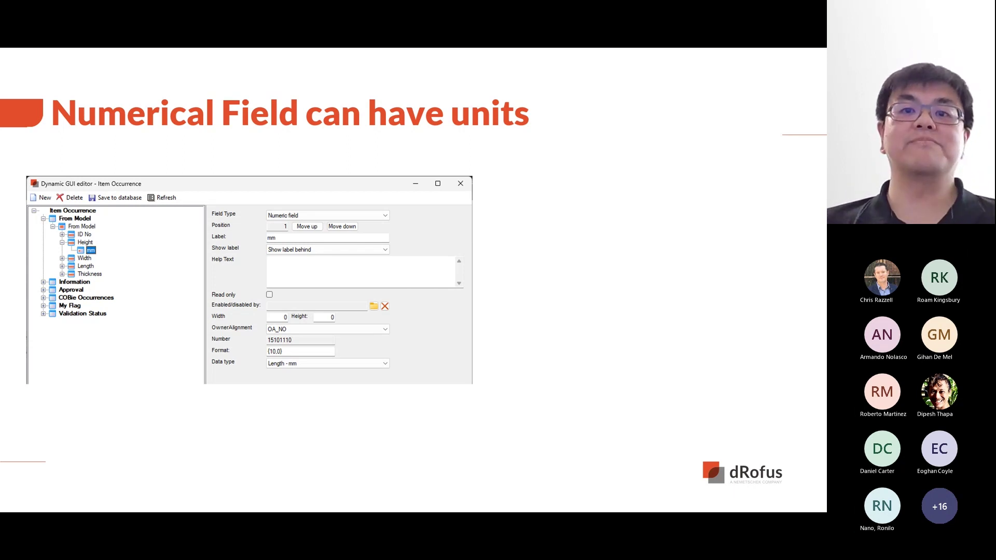
# Show the callout explaining the Format (10,0) value.
pyautogui.press('Right')
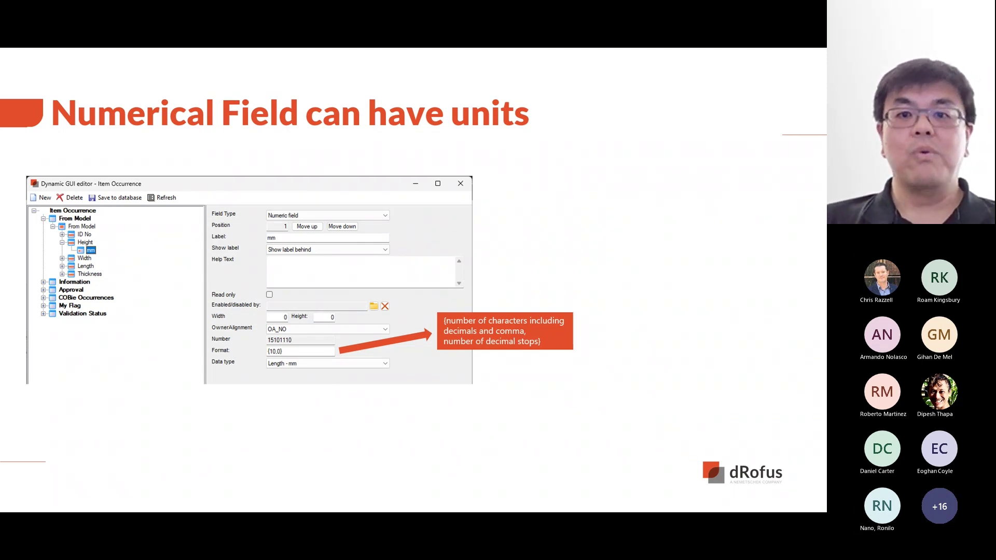
# Reveal the list of unit types on the numerical field slide.
pyautogui.press('Right')
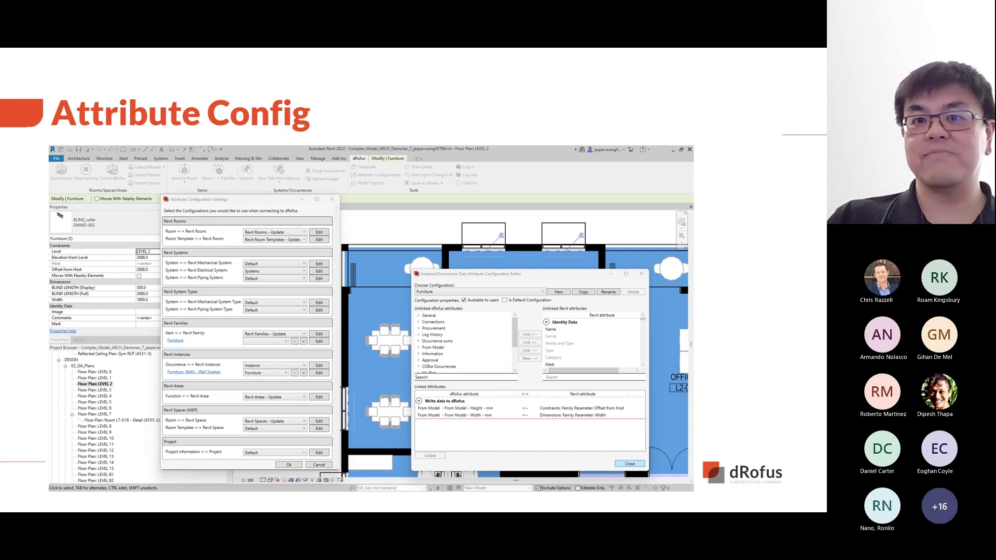
# Move on to the Synced value slide showing the roller blind's model height and width.
pyautogui.press('Right')
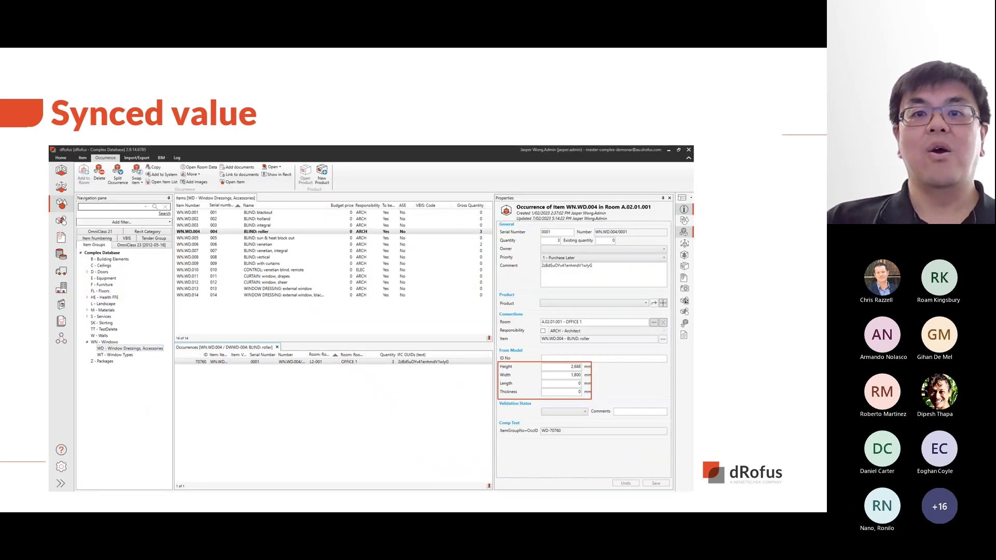